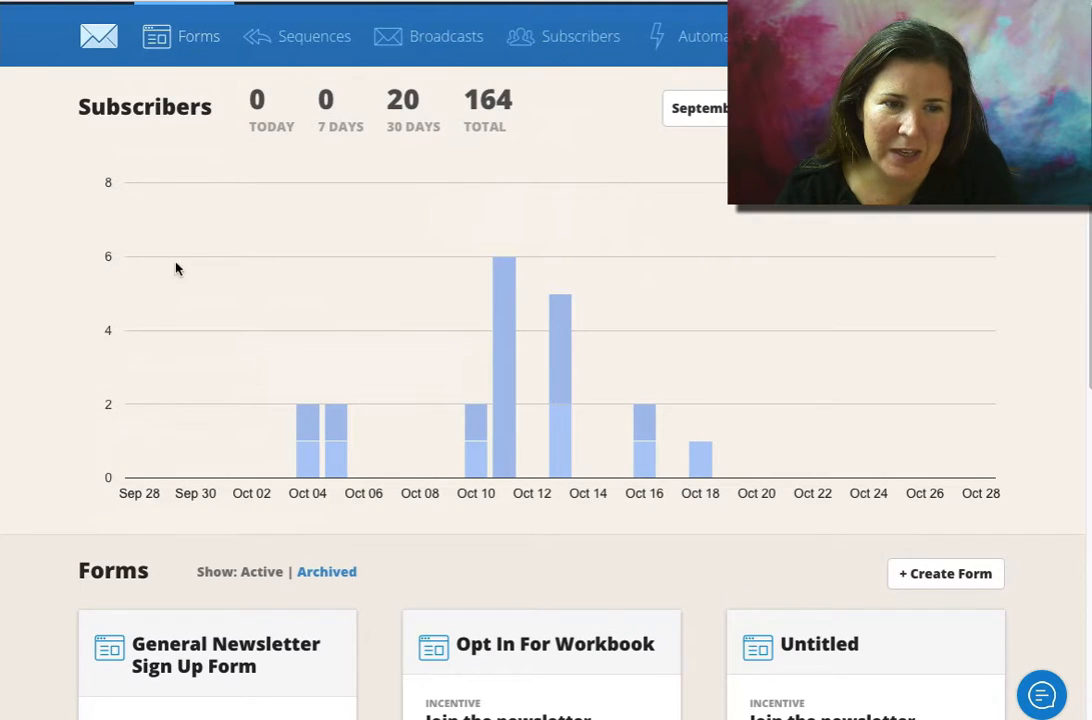
Create a new embeddable form using the naked single-row form style
mouse_move(320, 463)
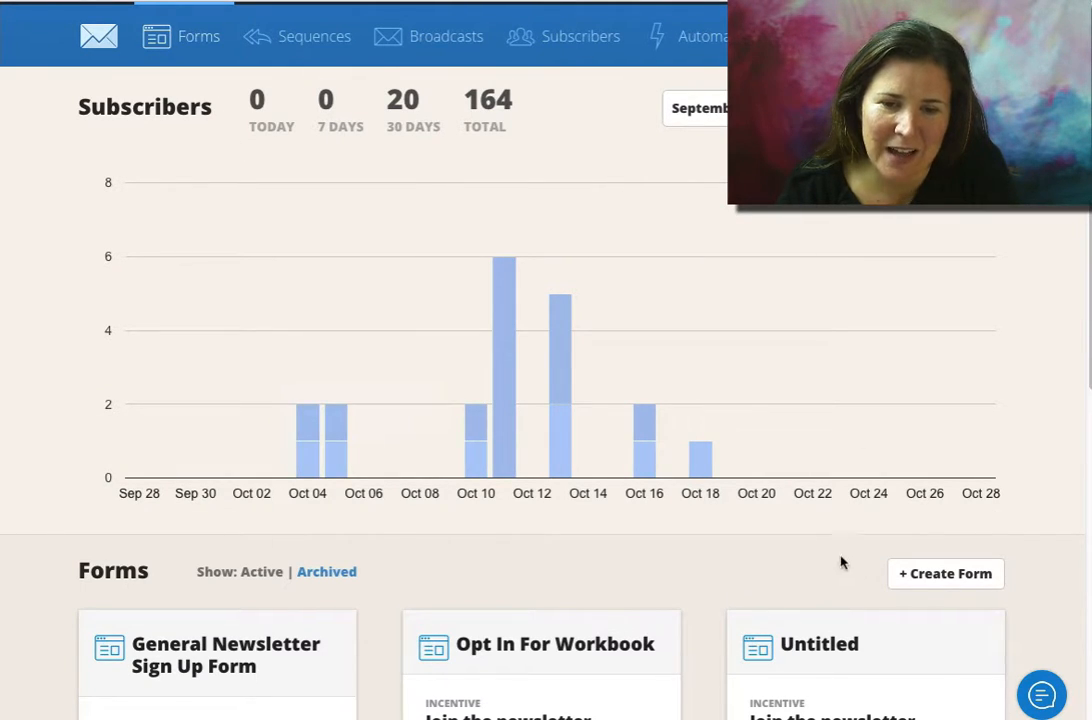
left_click(958, 578)
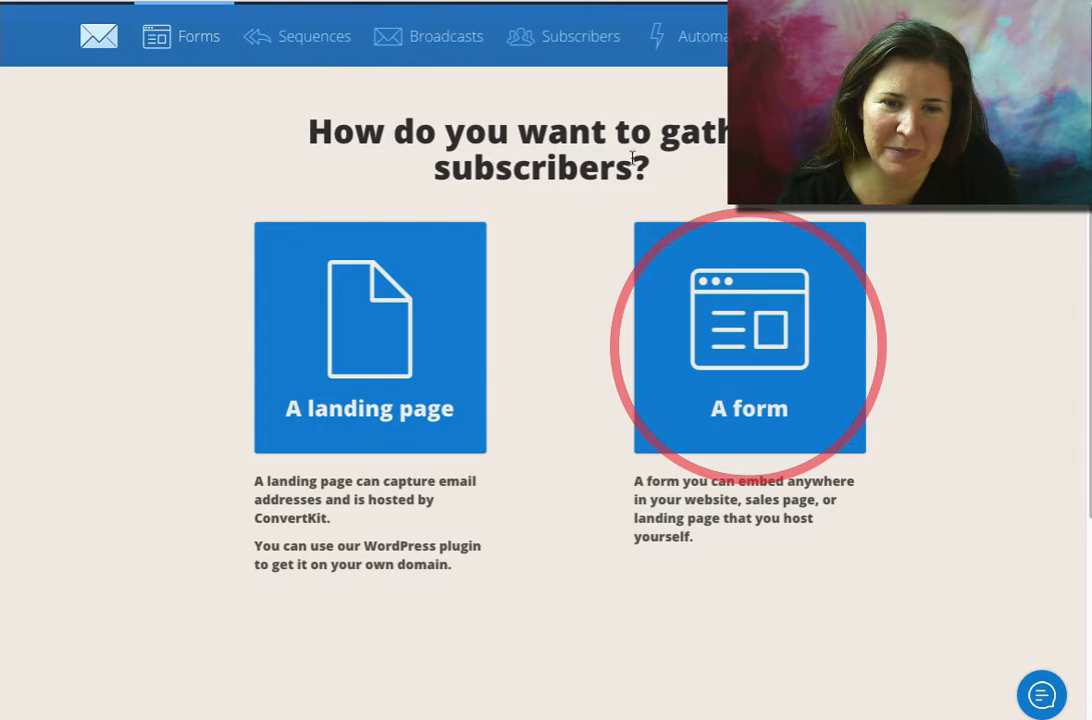
left_click(741, 322)
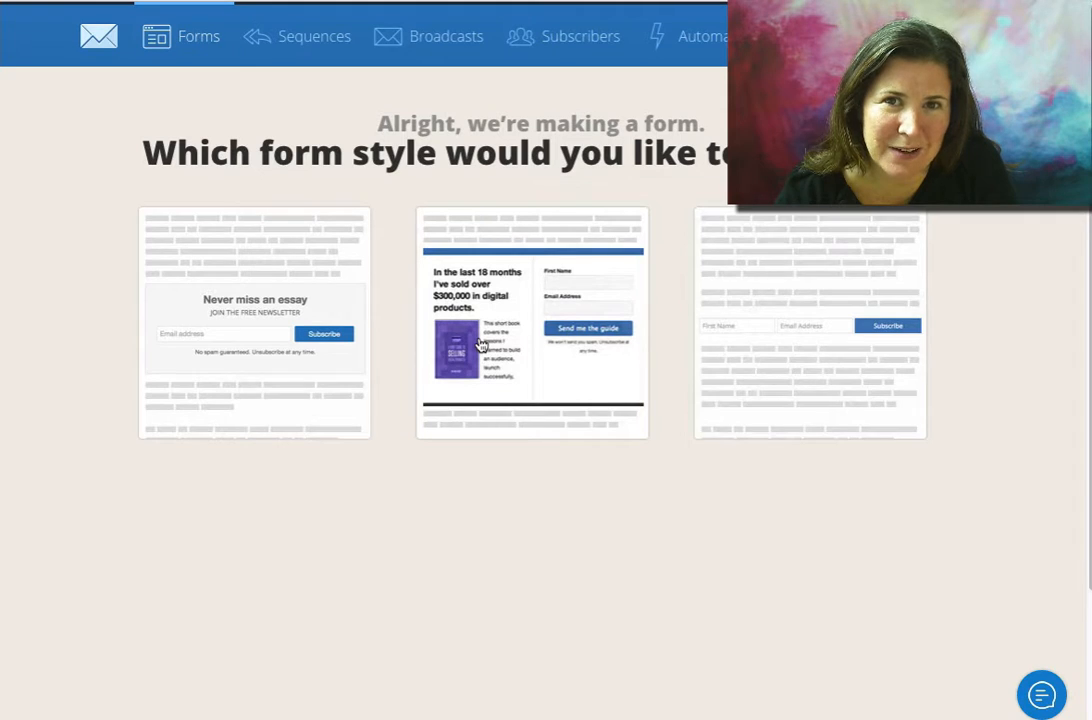
left_click(837, 330)
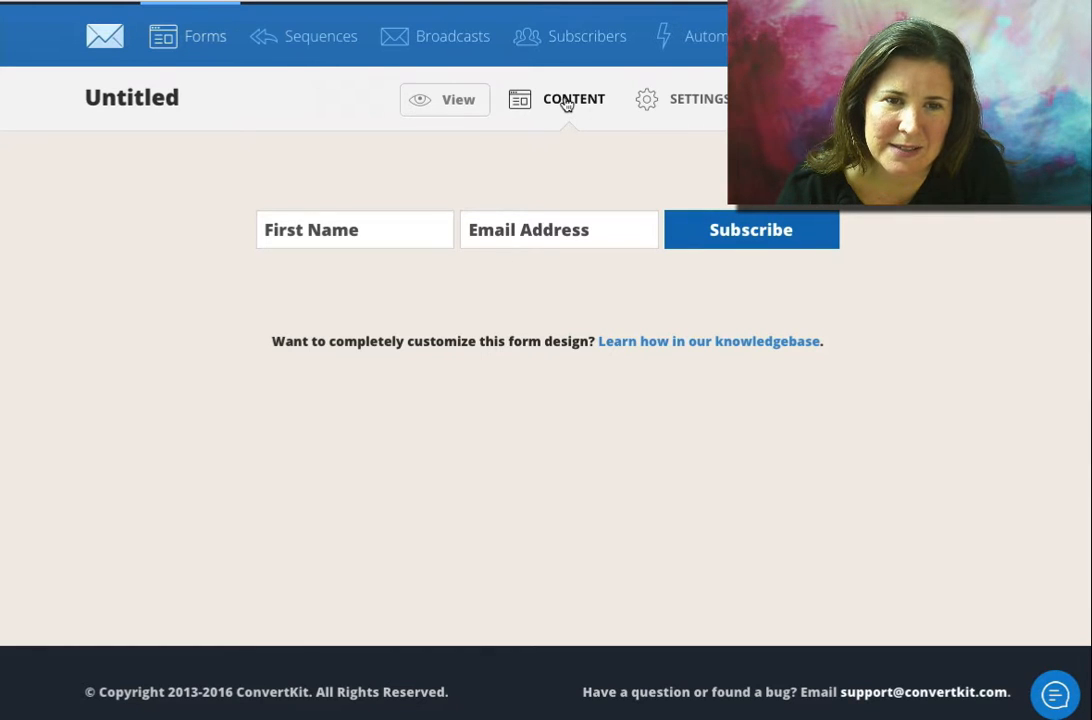
Open the form's settings and review the form name and the success message text
left_click(696, 110)
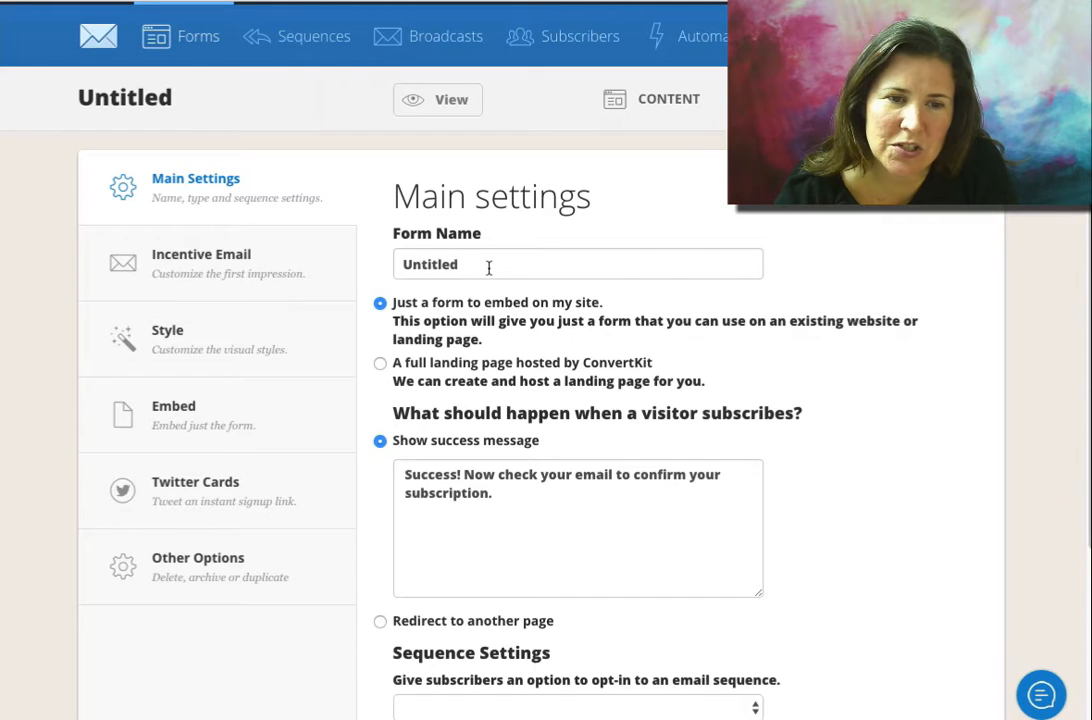
left_click_drag(489, 268, 403, 268)
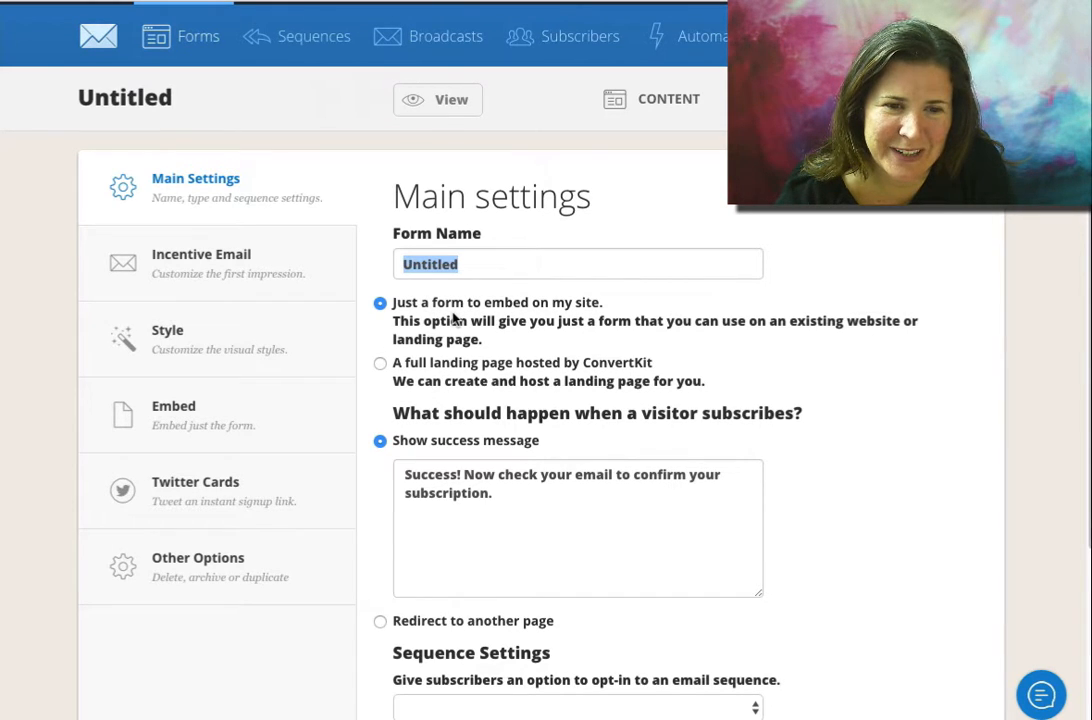
scroll(453, 316, "down", 1)
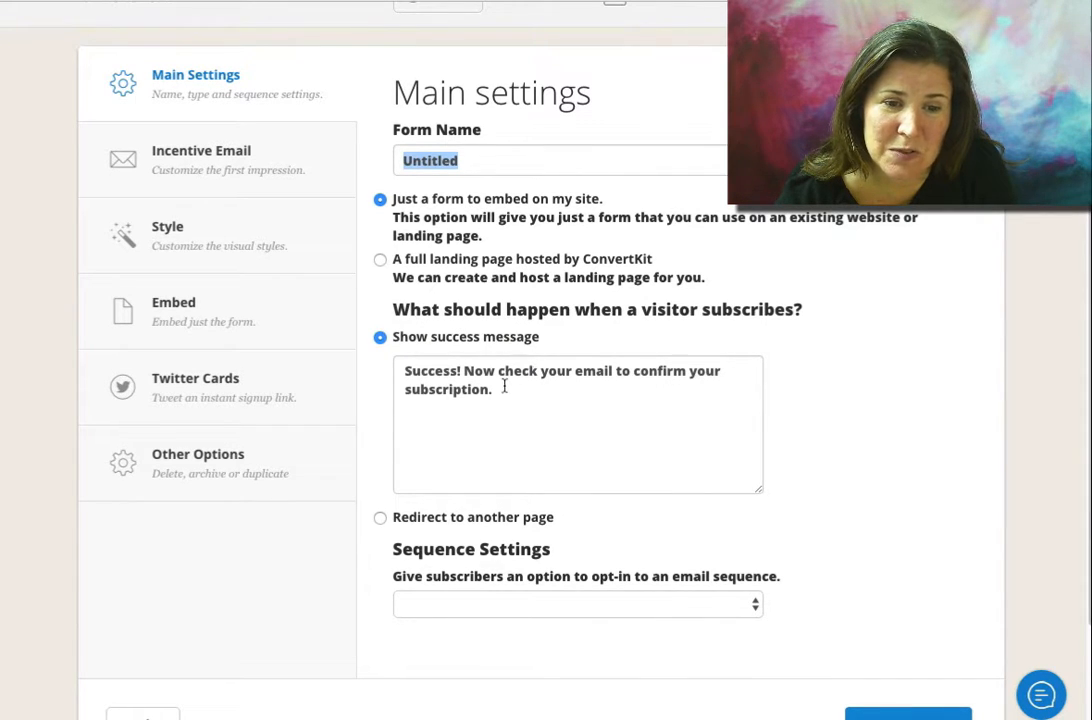
left_click_drag(509, 388, 401, 371)
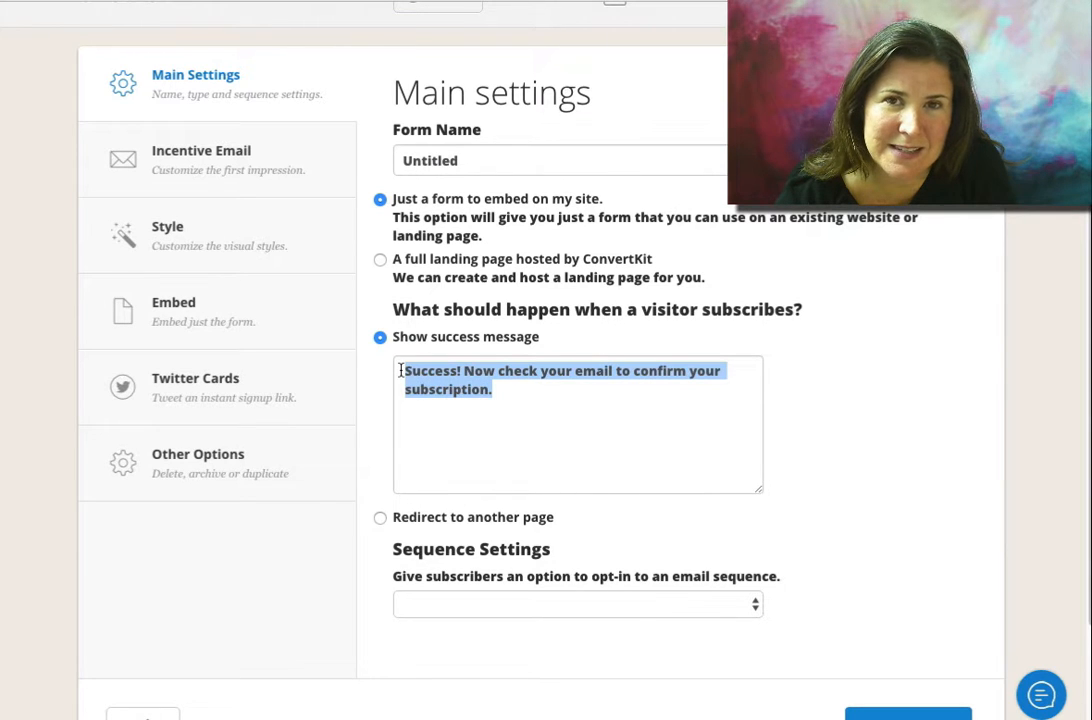
scroll(495, 405, "down", 3)
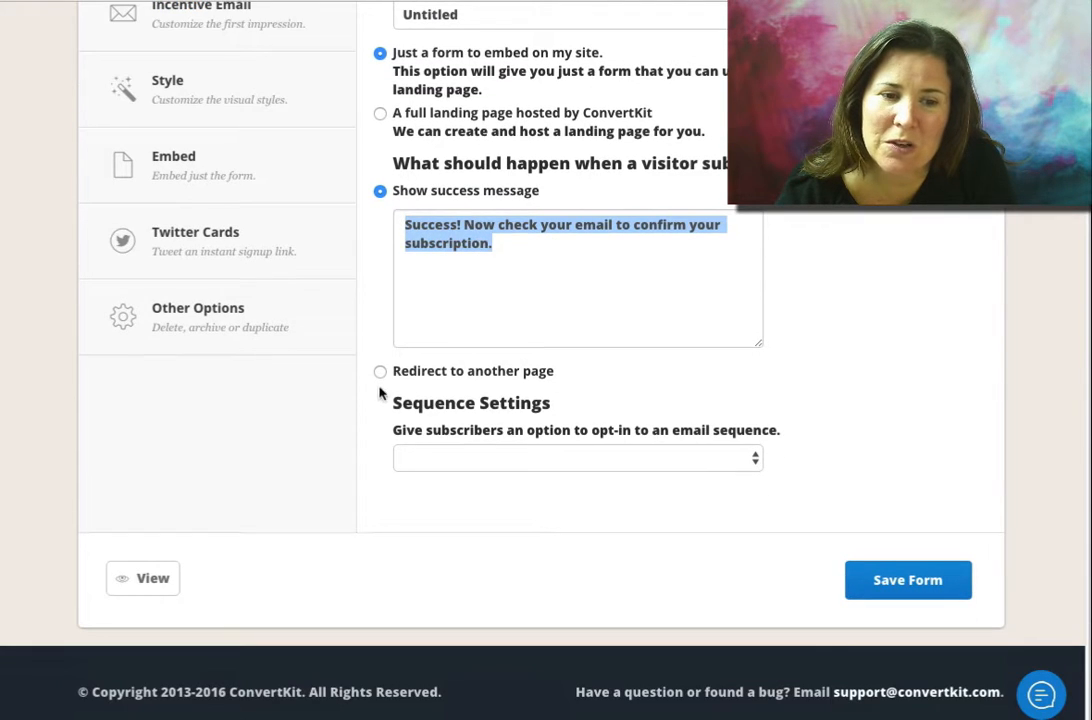
Switch the subscribe action to redirect to another page, then back to showing the success message
left_click(383, 376)
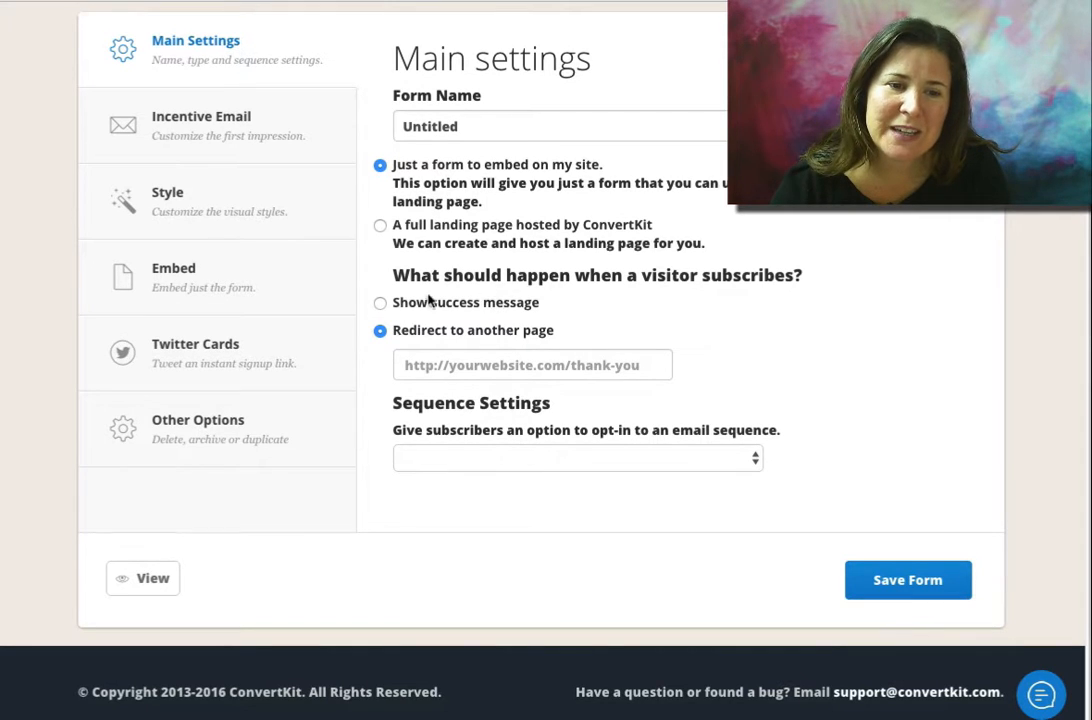
left_click(382, 304)
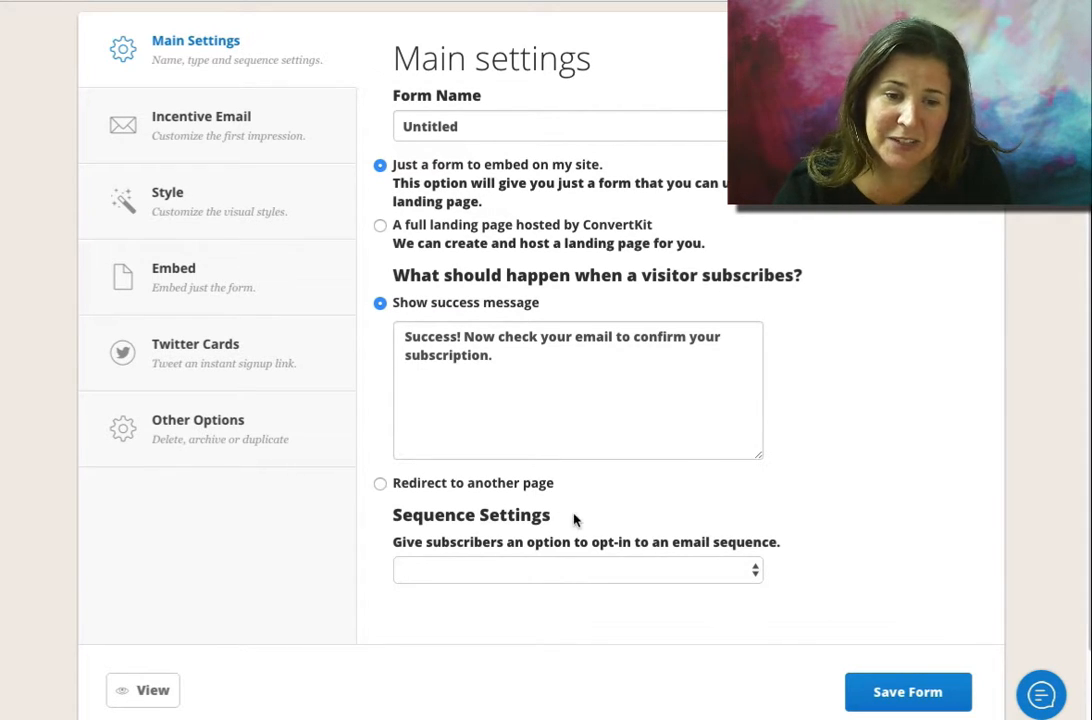
Review the sequence settings and the available email sequences for subscriber opt-in
left_click_drag(568, 517, 396, 513)
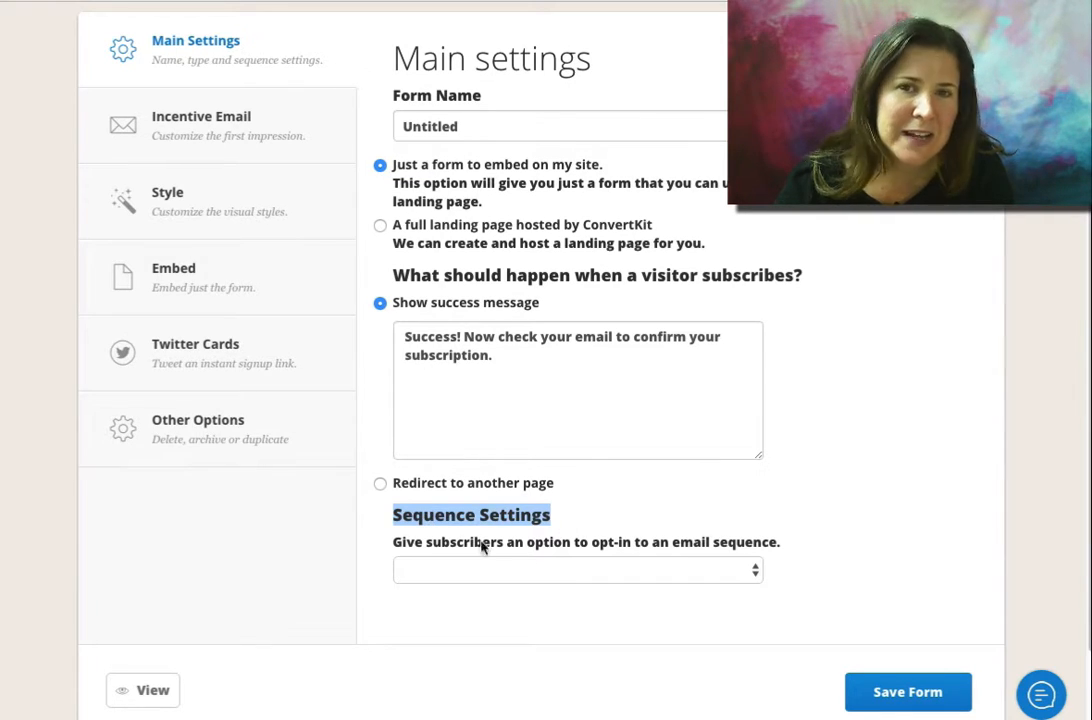
scroll(483, 532, "up", 3)
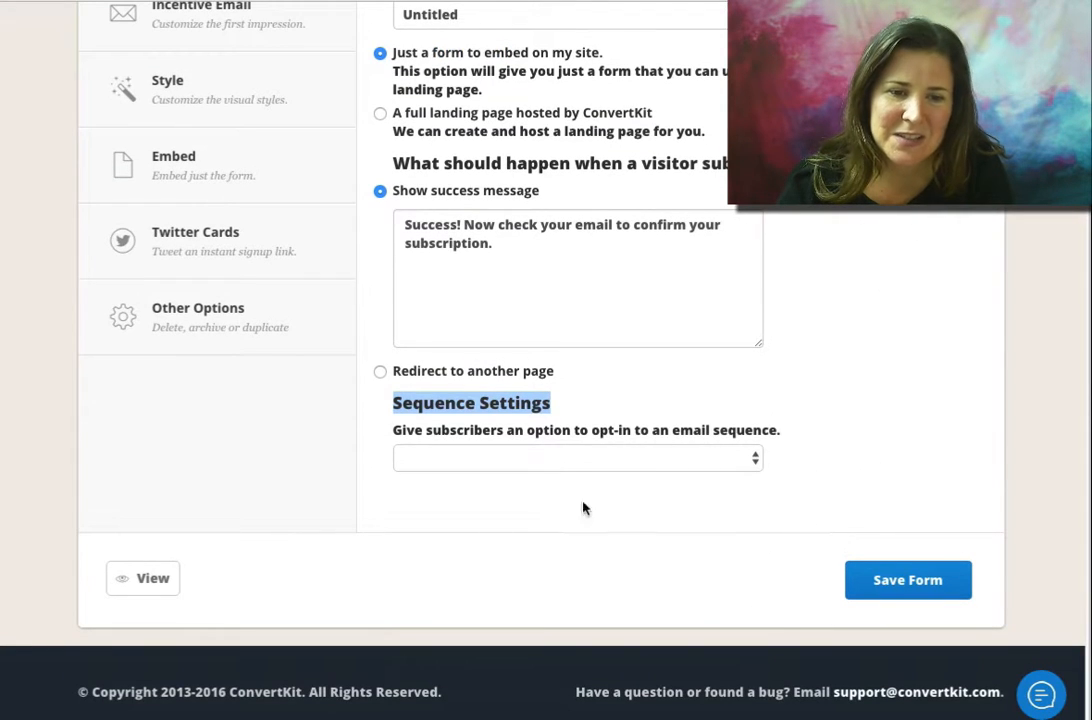
left_click(531, 457)
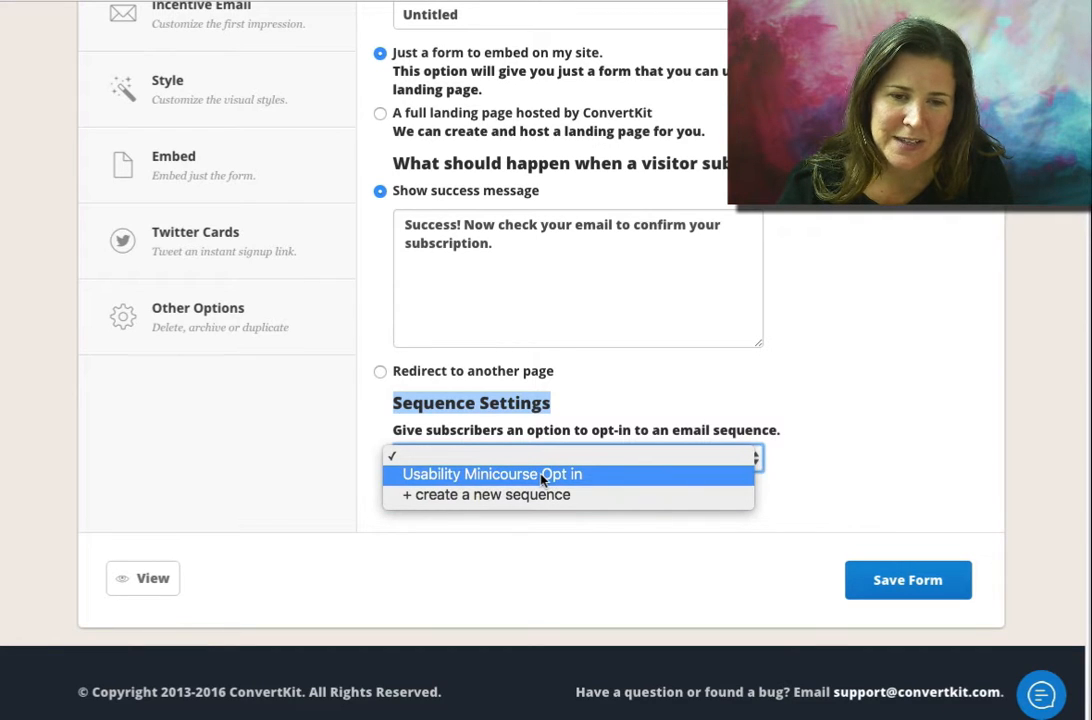
left_click(948, 475)
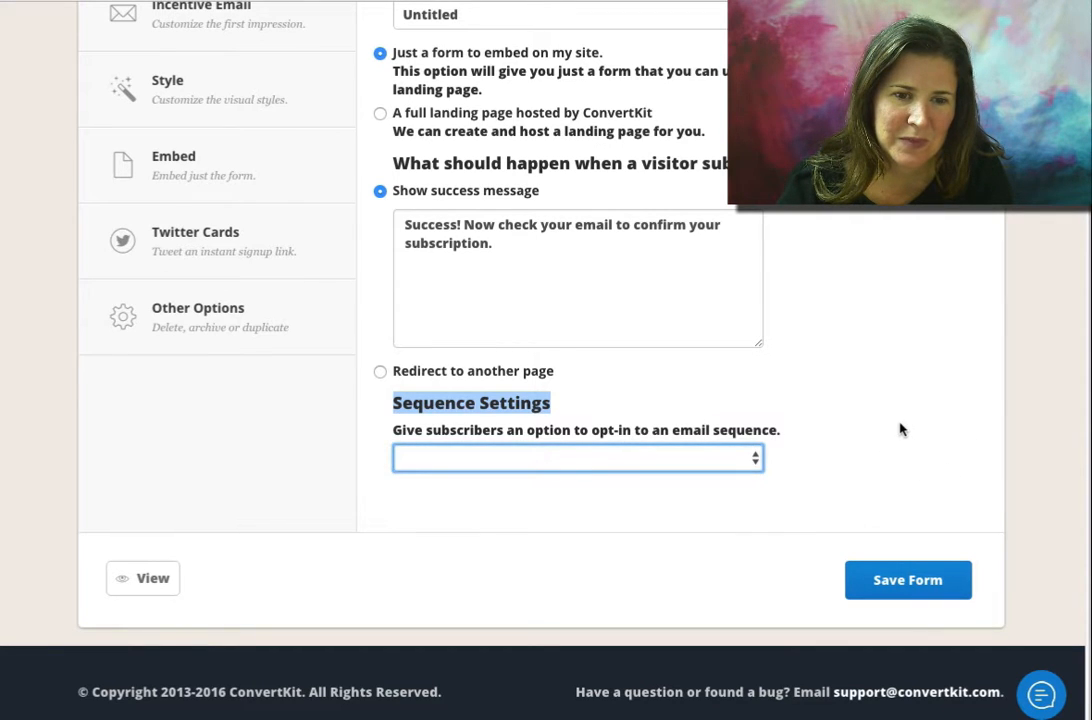
scroll(899, 430, "up", 3)
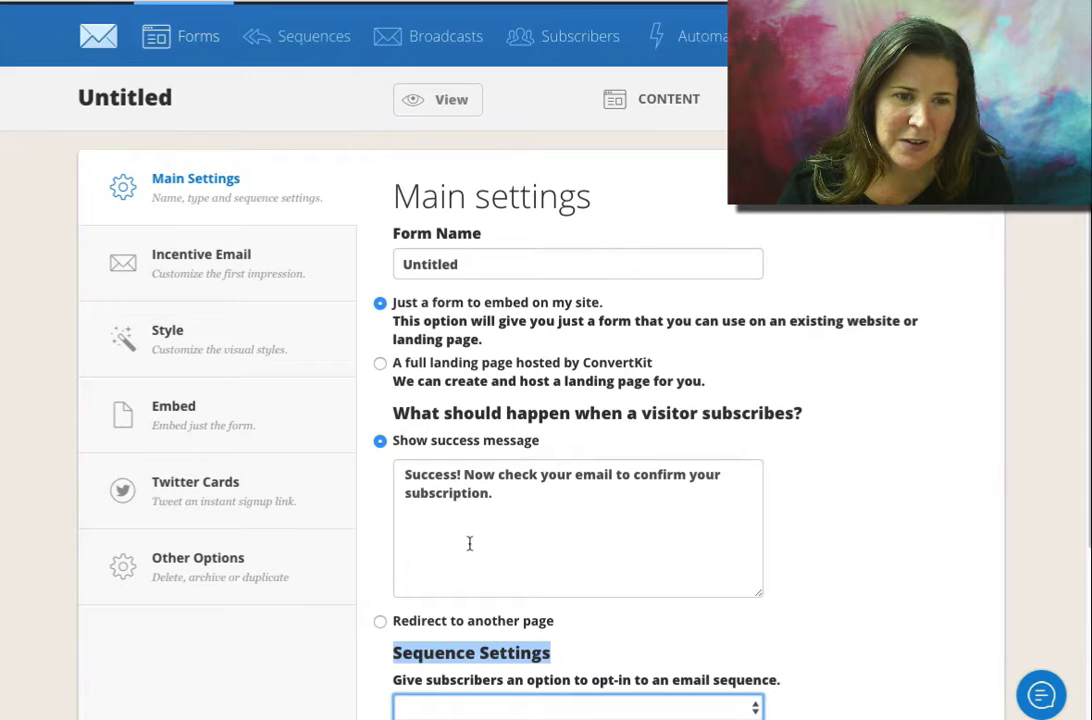
Open the incentive email settings and set the thank-you page to Incentive download
left_click(209, 277)
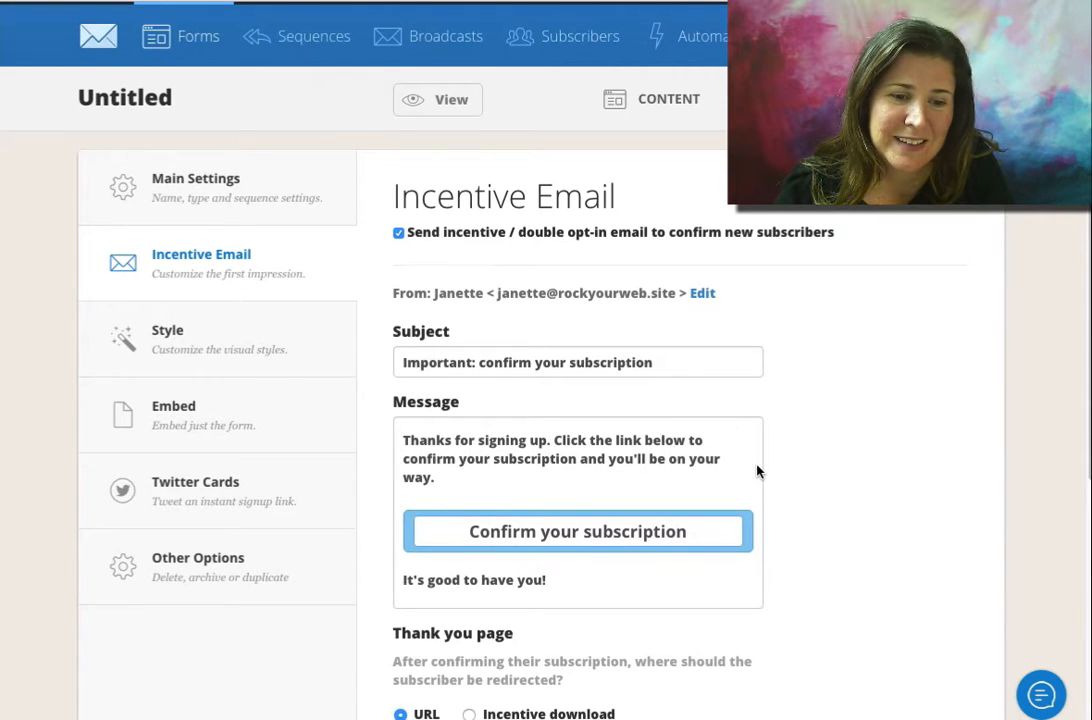
scroll(757, 469, "down", 3)
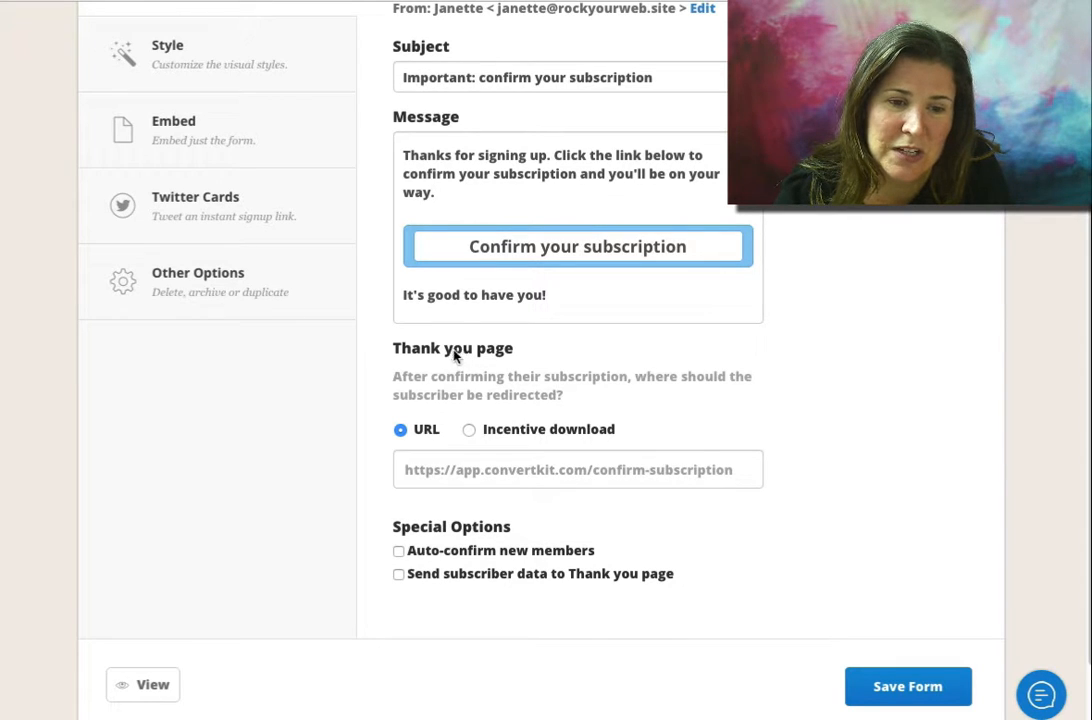
left_click(420, 438)
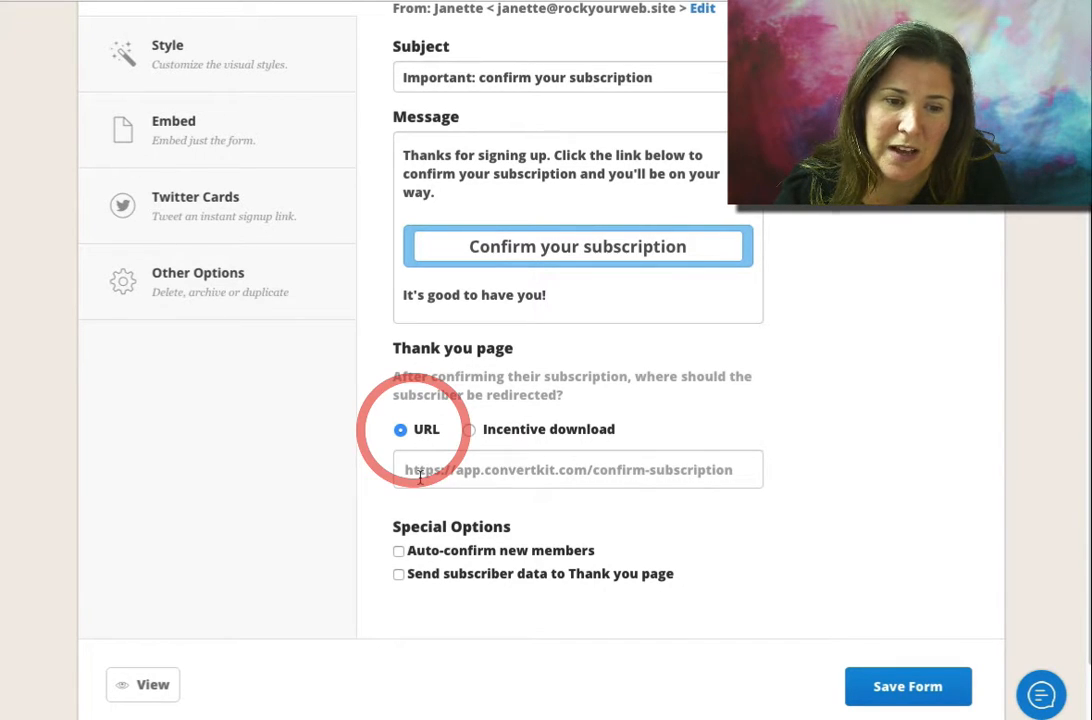
left_click(420, 478)
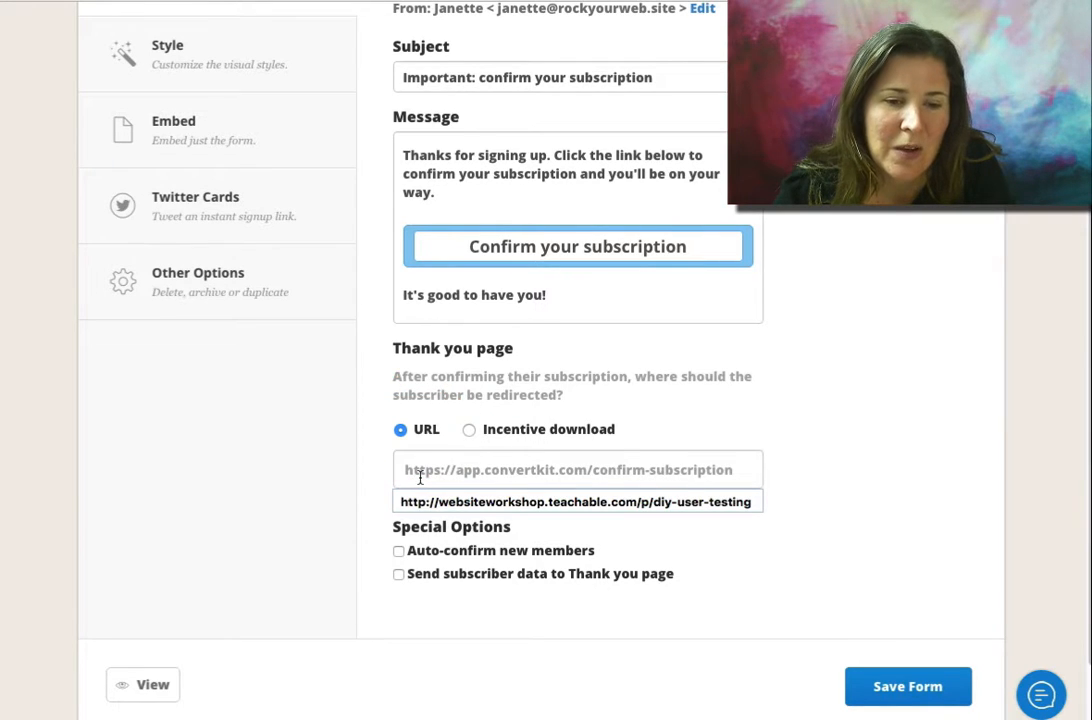
left_click(472, 431)
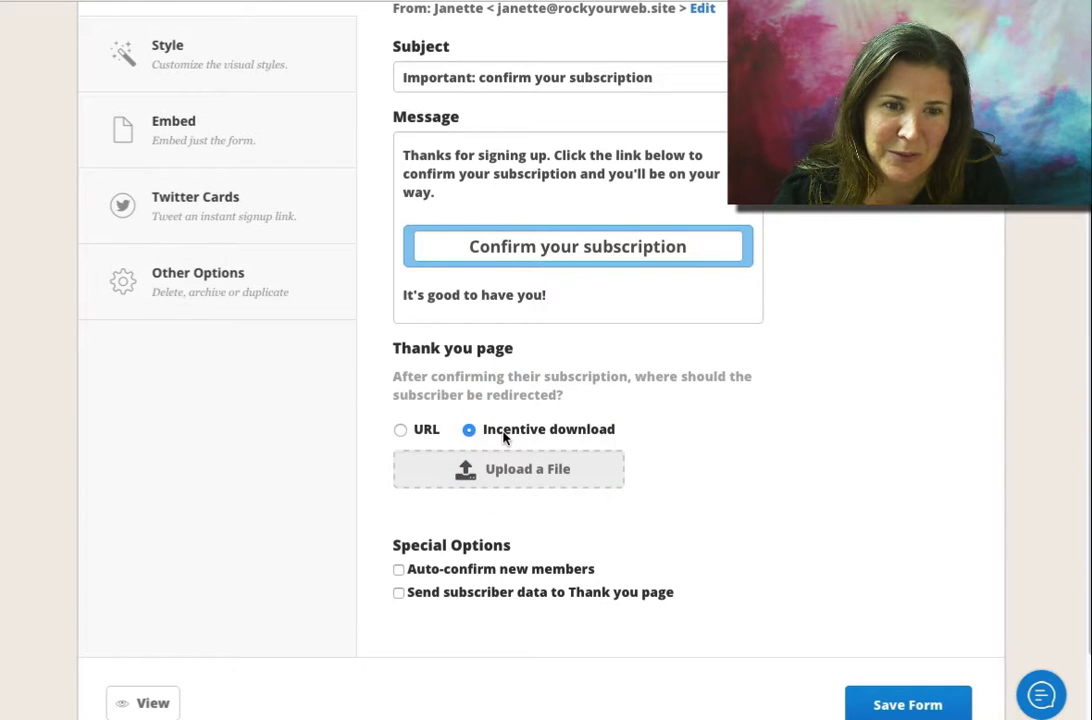
Open the style settings and show the form as a modal
scroll(770, 480, "up", 3)
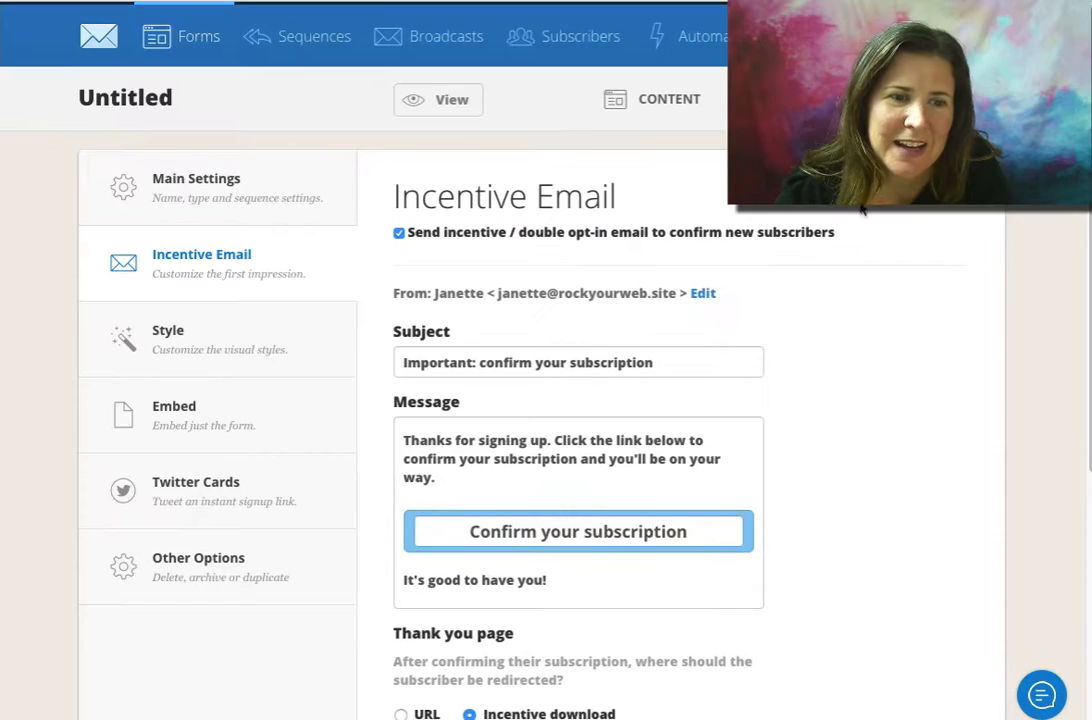
left_click(155, 345)
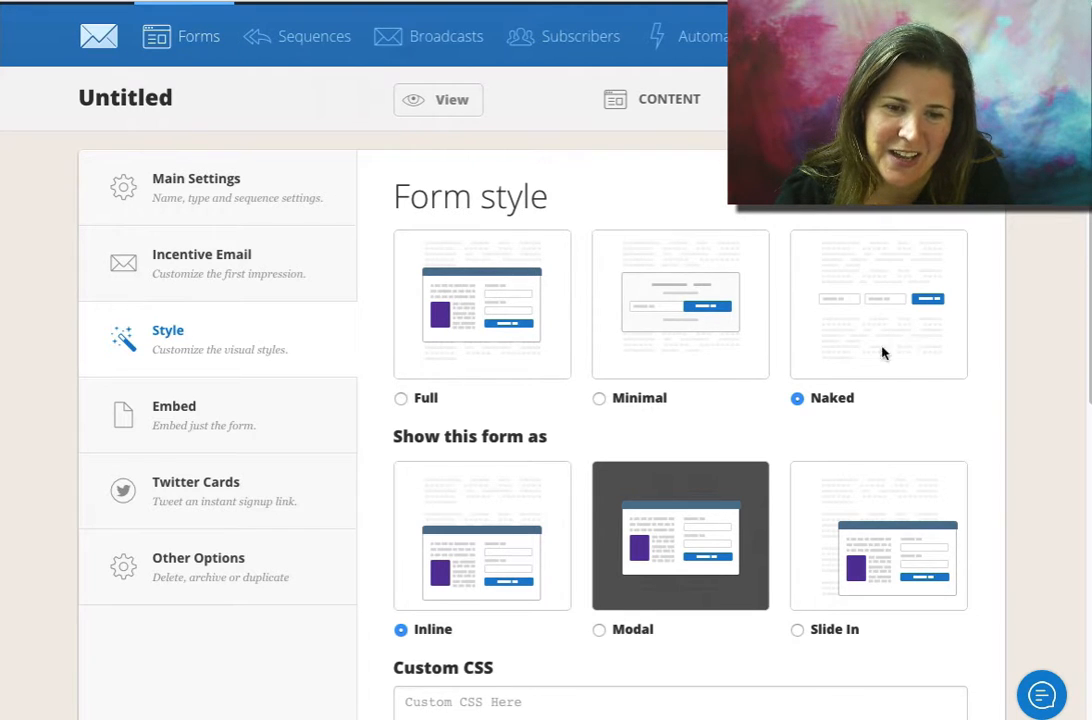
scroll(912, 329, "down", 2)
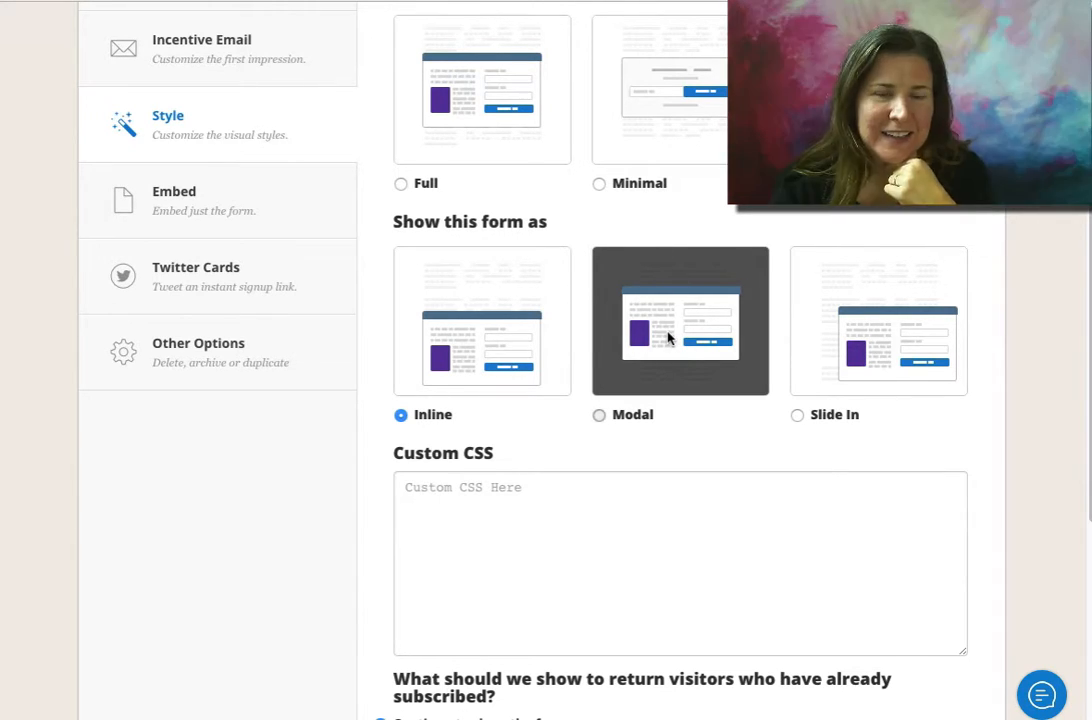
left_click(670, 335)
scroll(673, 290, "down", 1)
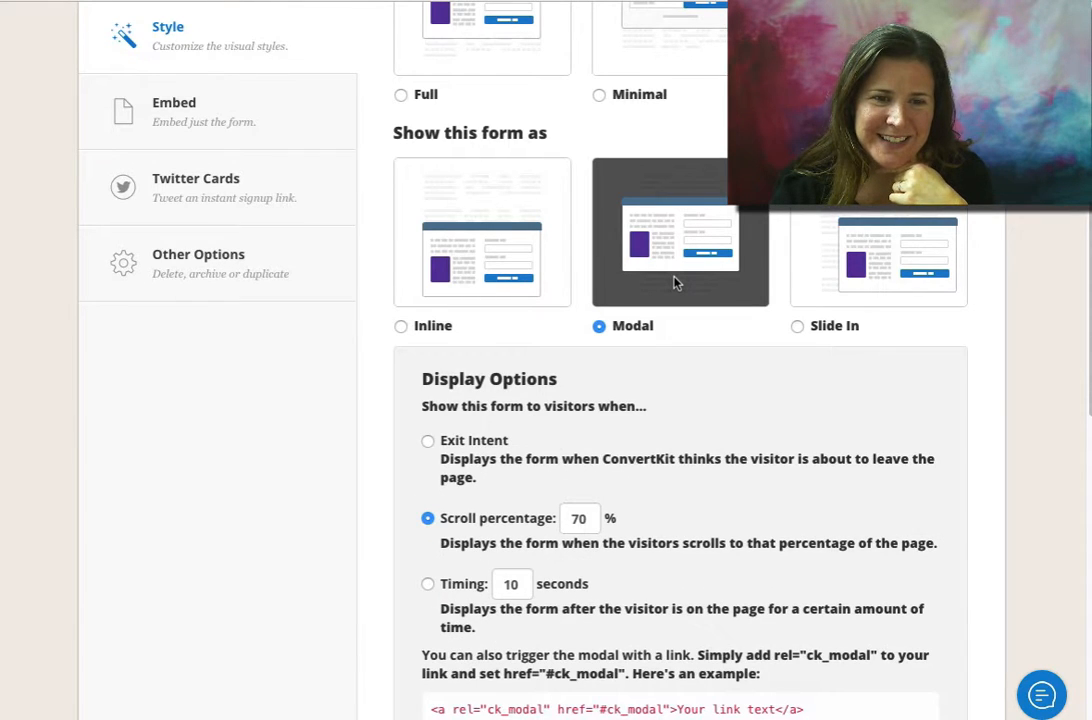
Try the modal's Exit Intent display trigger, then return to Scroll percentage
left_click(429, 443)
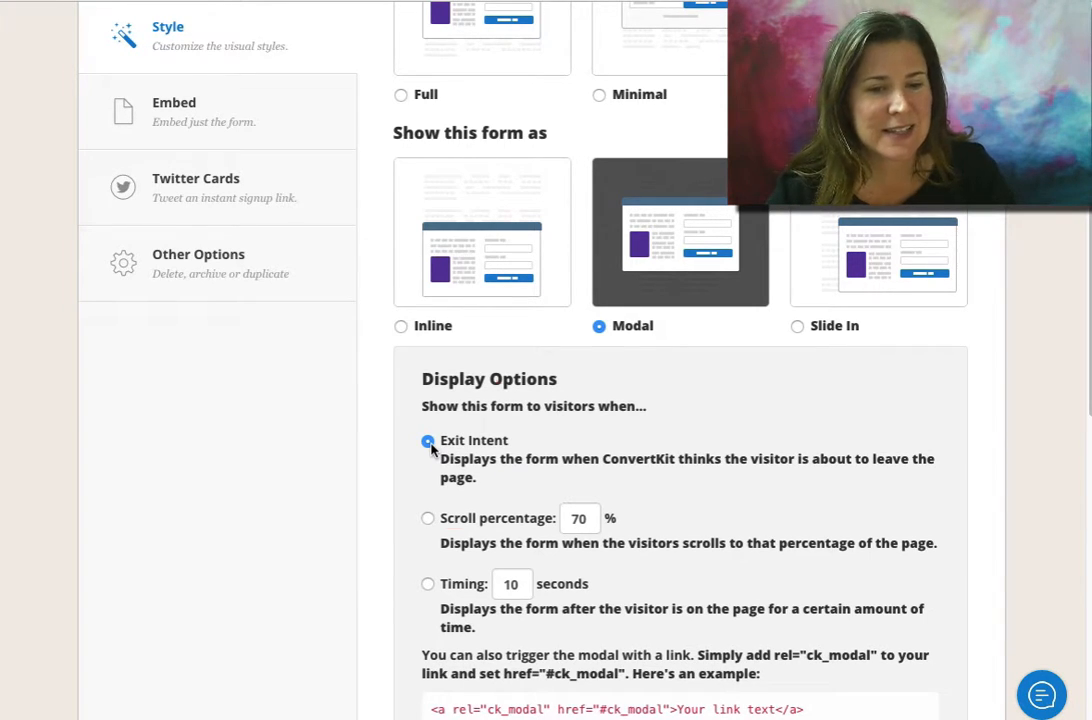
left_click(429, 442)
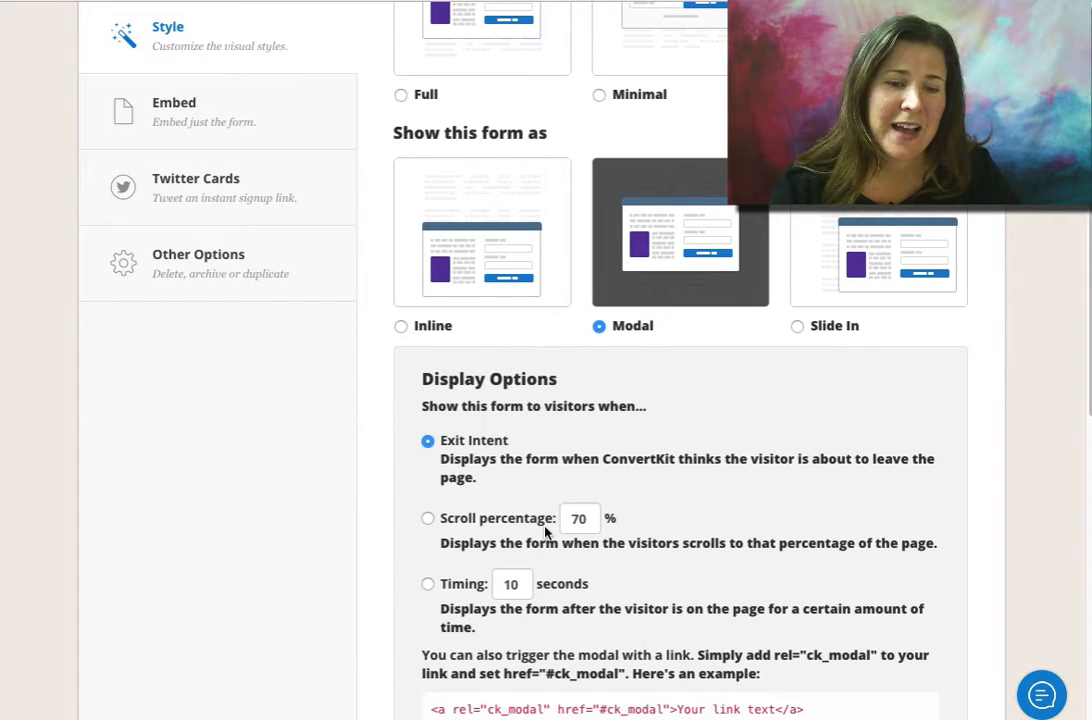
left_click(429, 519)
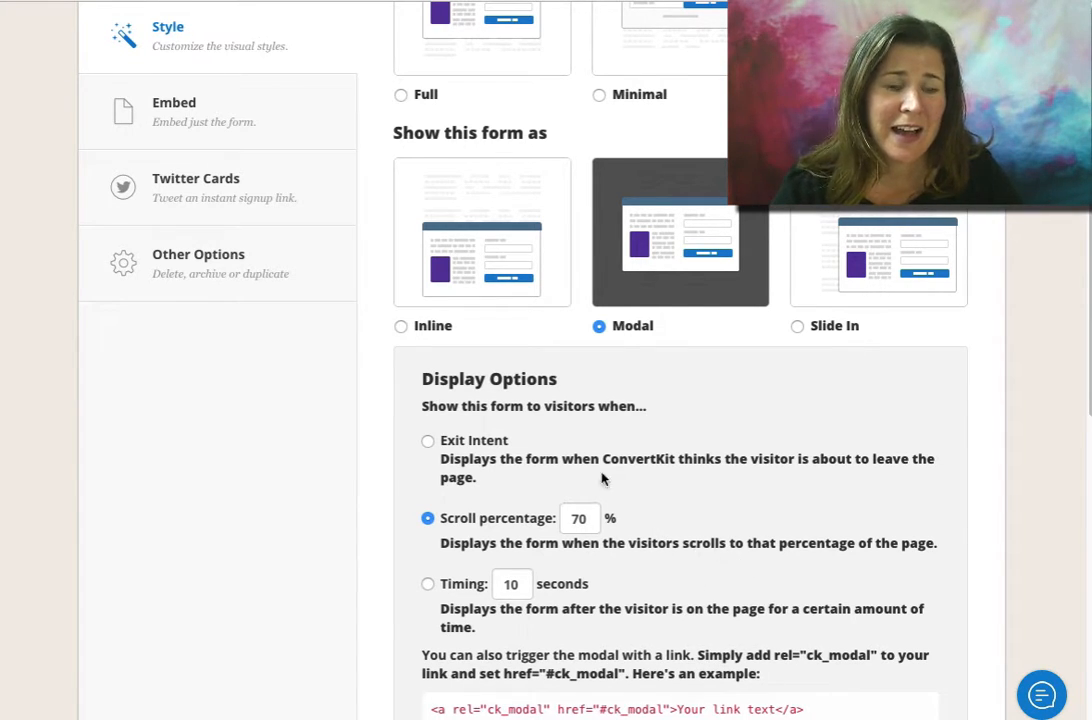
scroll(600, 520, "down", 1)
left_click(458, 485)
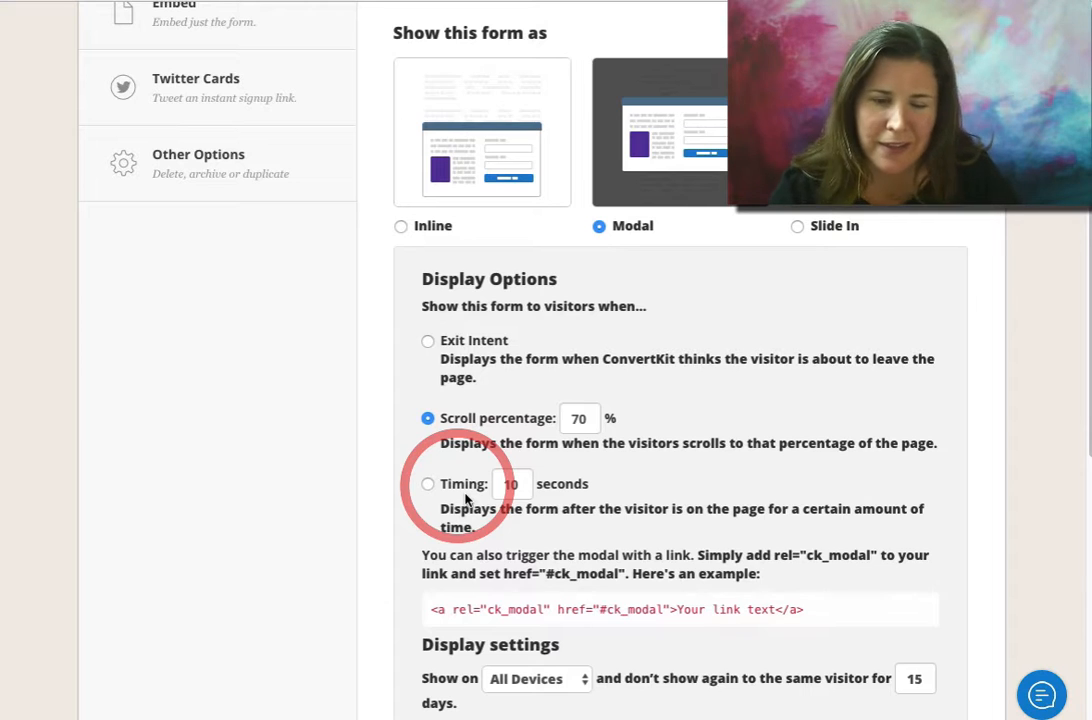
scroll(704, 540, "up", 3)
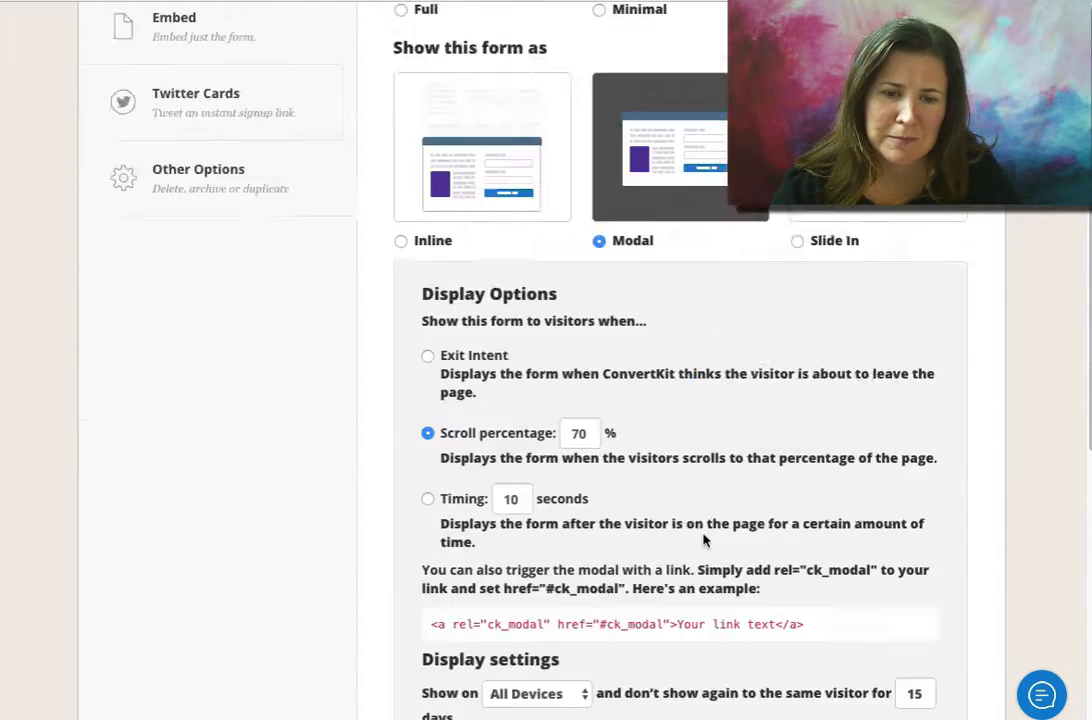
Switch the form display to Slide In, then back to Inline
left_click(885, 398)
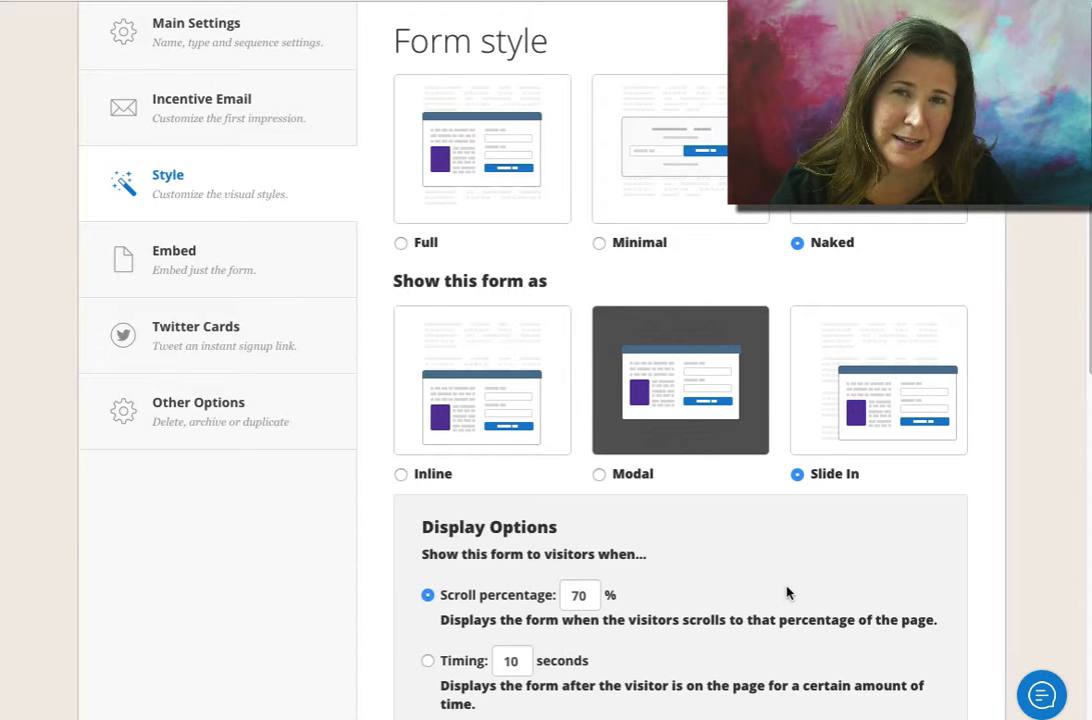
scroll(797, 536, "down", 1)
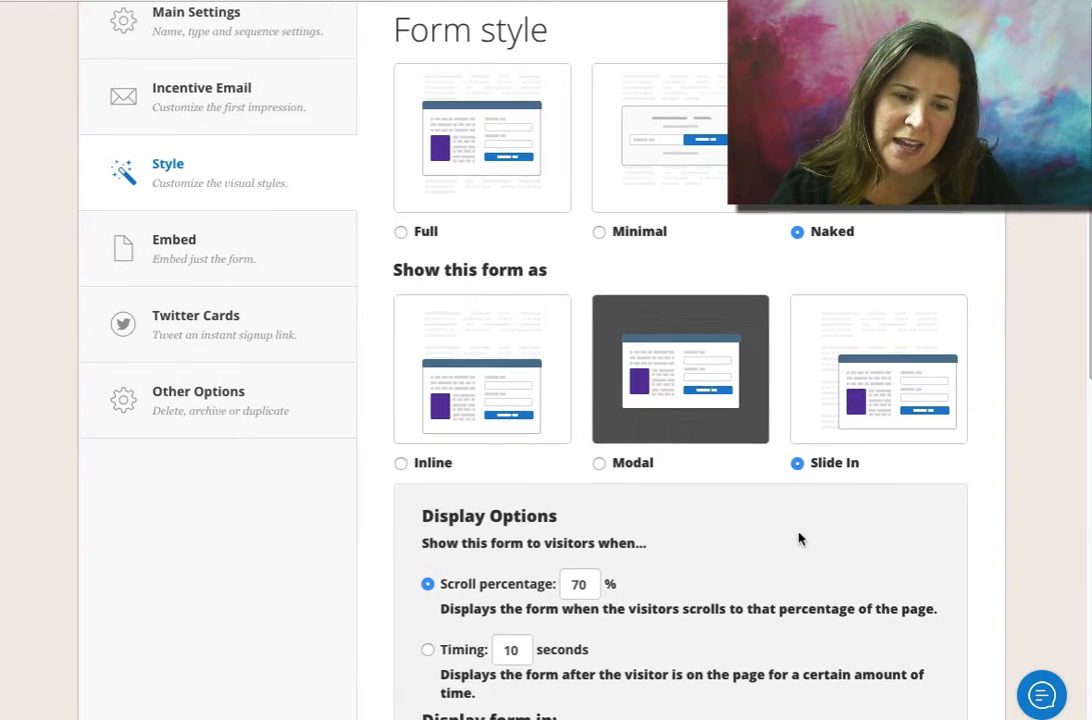
scroll(761, 563, "down", 2)
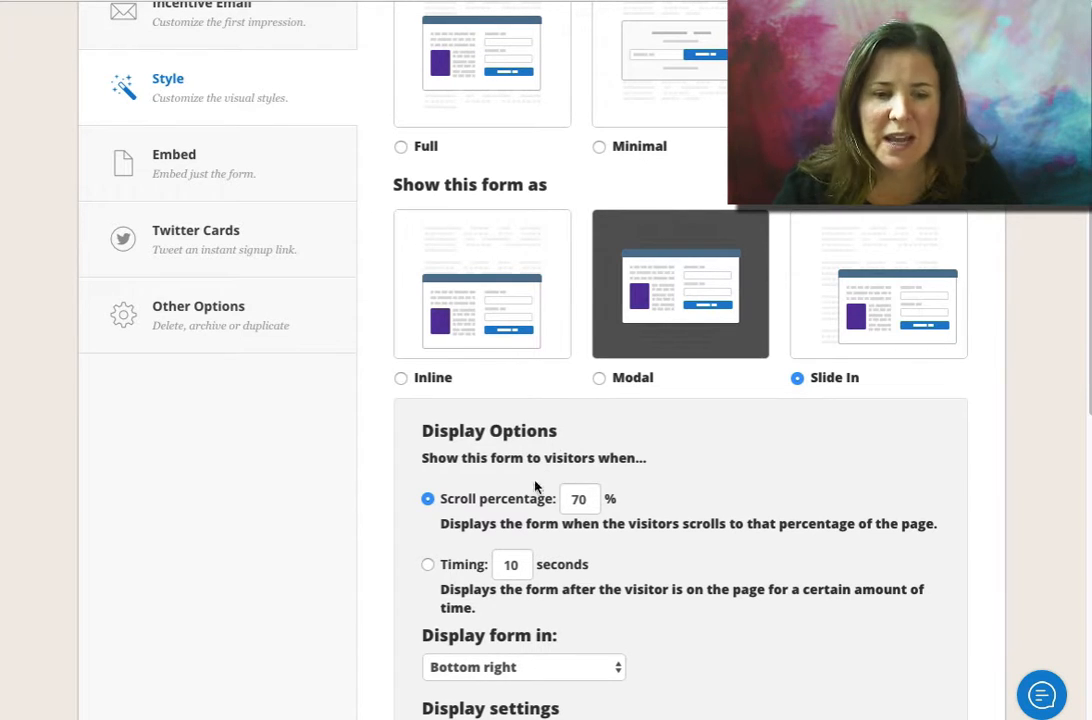
scroll(778, 566, "down", 2)
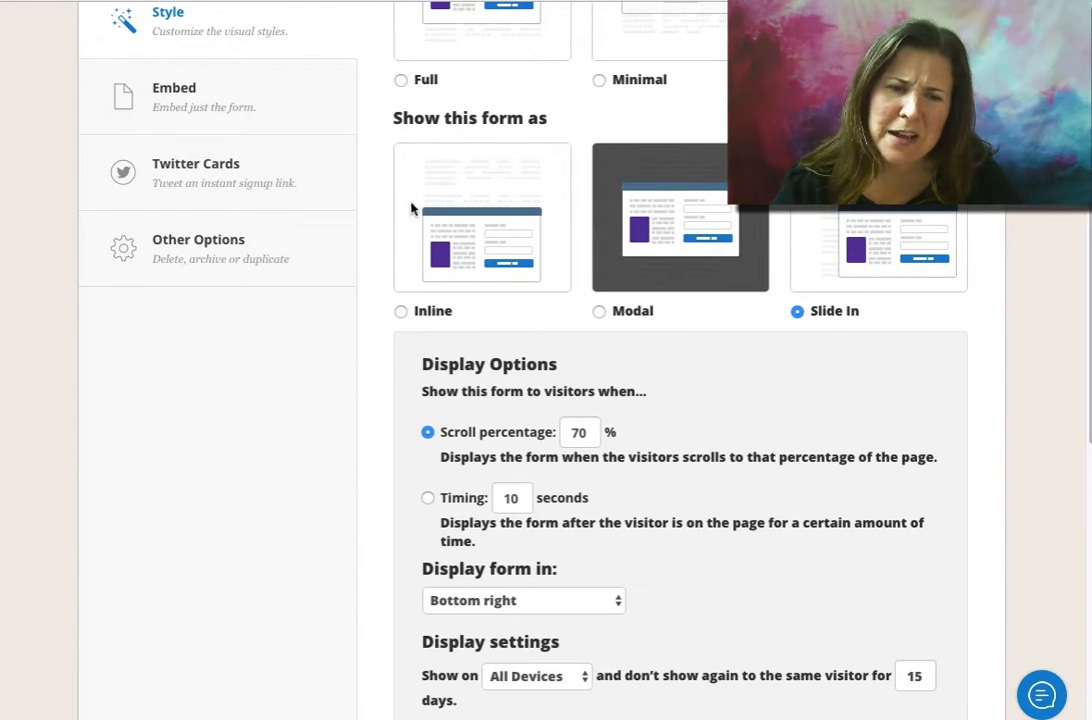
left_click(401, 312)
scroll(704, 398, "down", 3)
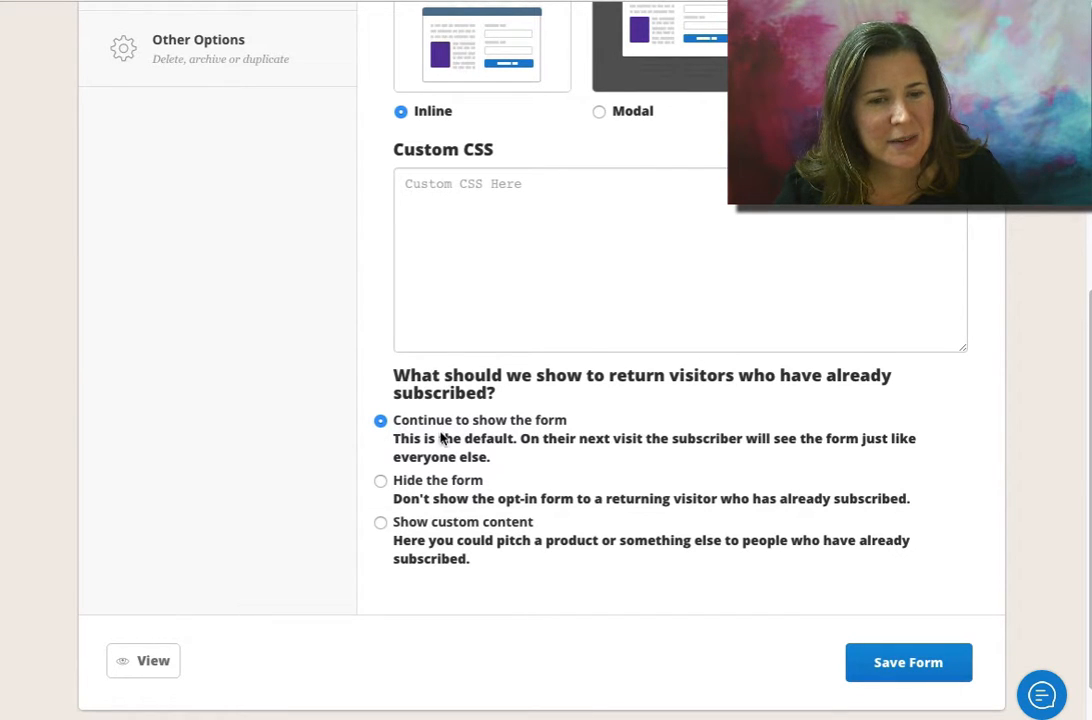
Open the form's embed options and copy the raw HTML embed code
scroll(488, 482, "down", 1)
scroll(490, 485, "up", 4)
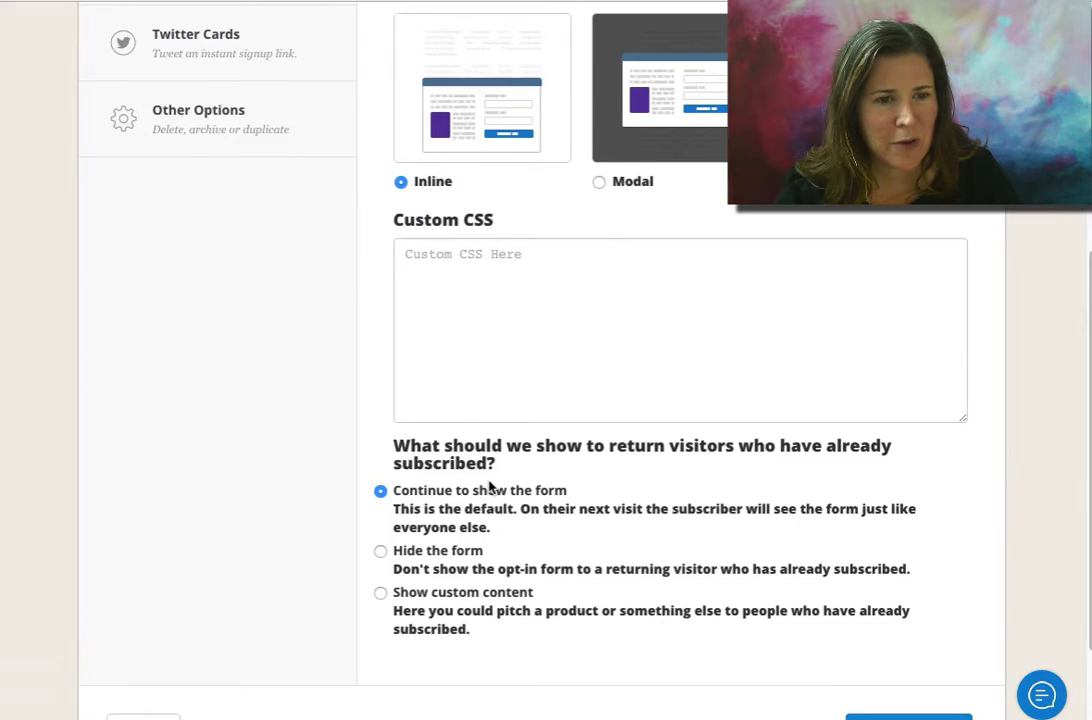
left_click(166, 308)
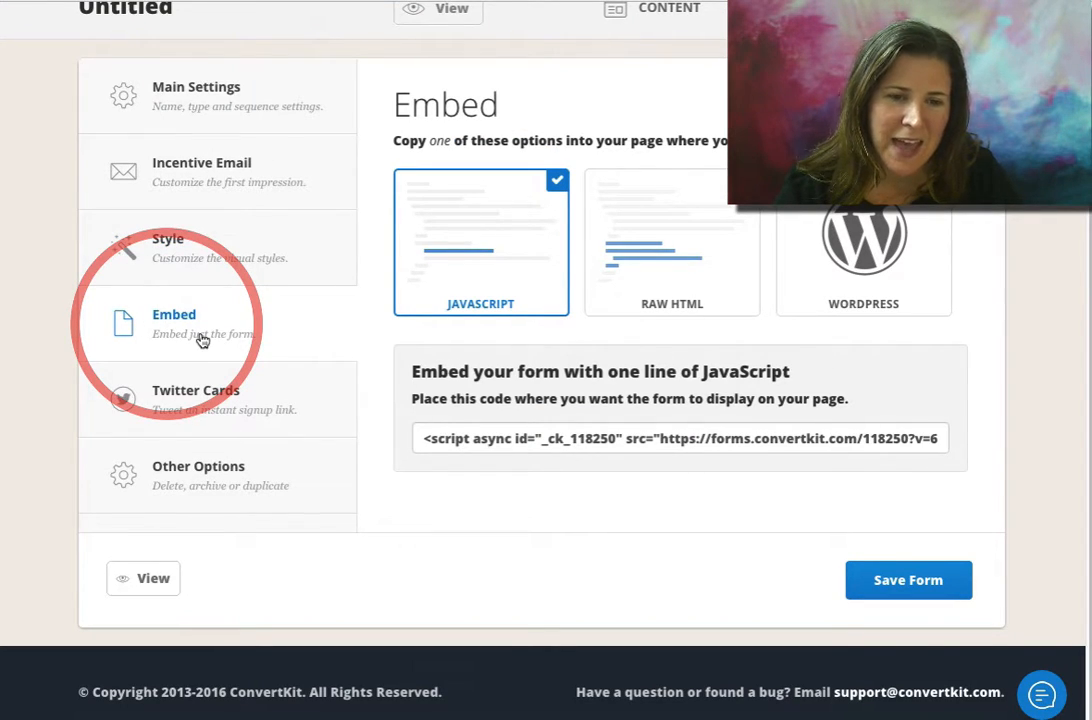
left_click(451, 445)
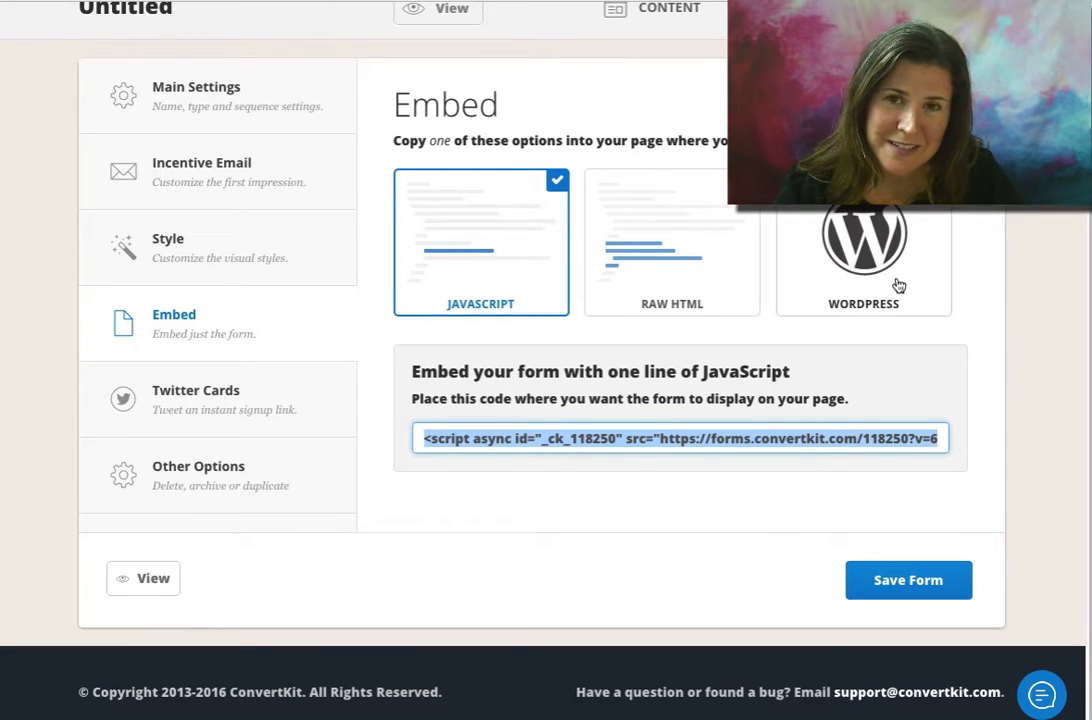
left_click(595, 231)
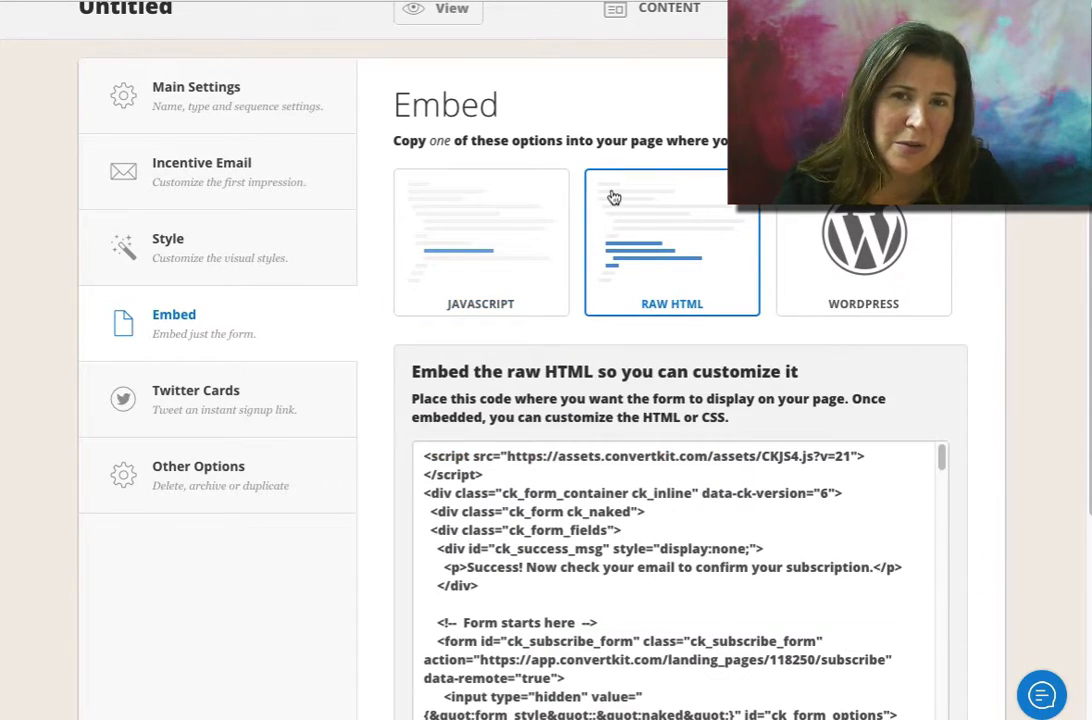
left_click(535, 527)
right_click(537, 520)
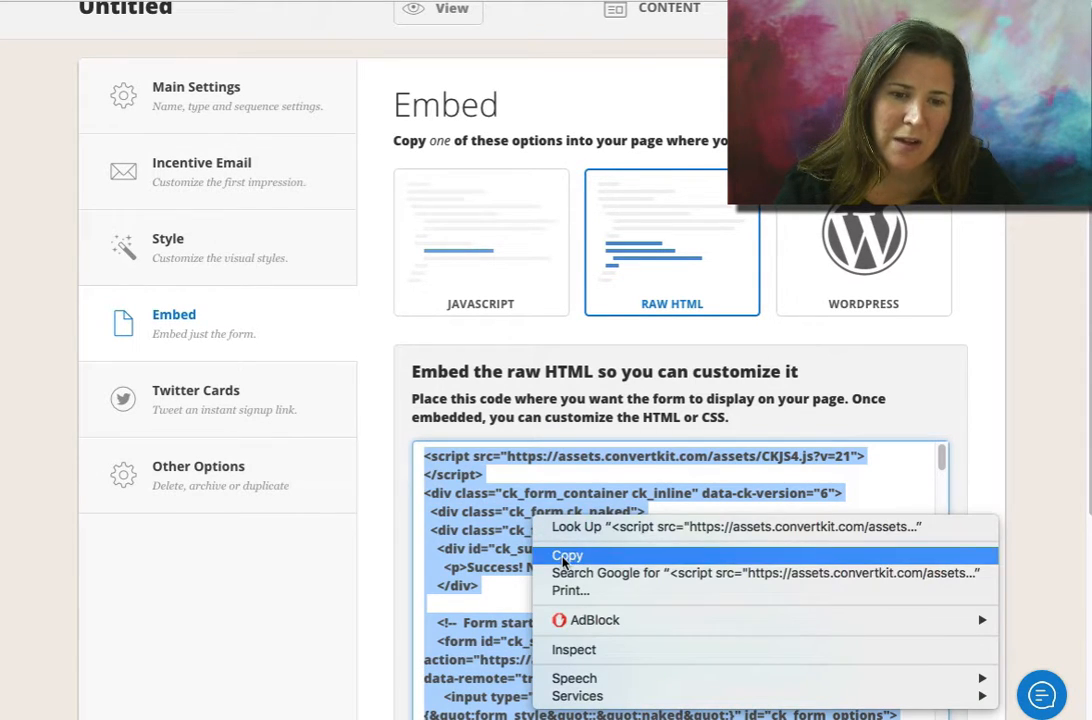
left_click(563, 556)
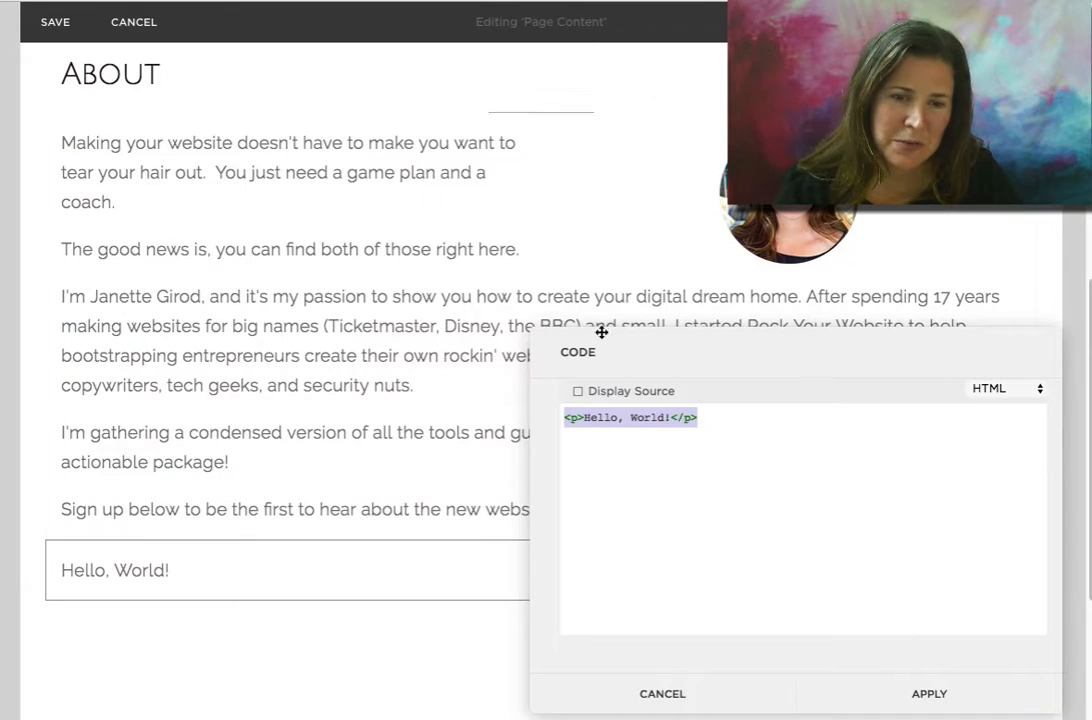
Replace the page code block's placeholder HTML with the copied form code
key("BackSpace")
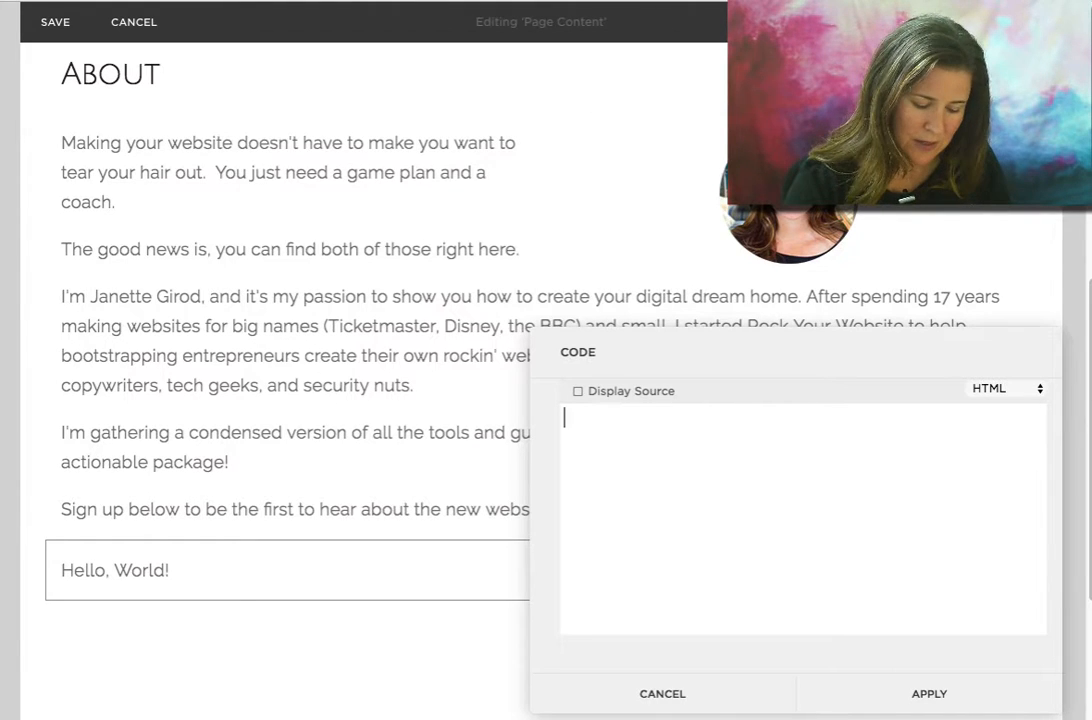
key("ctrl+v")
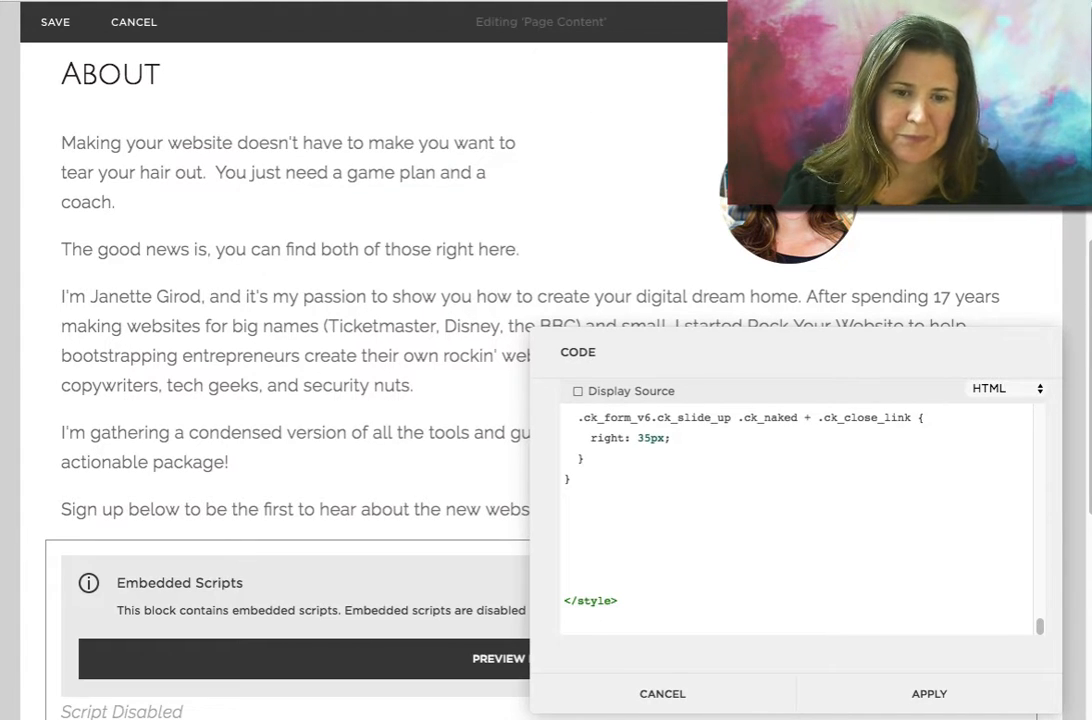
scroll(324, 441, "down", 5)
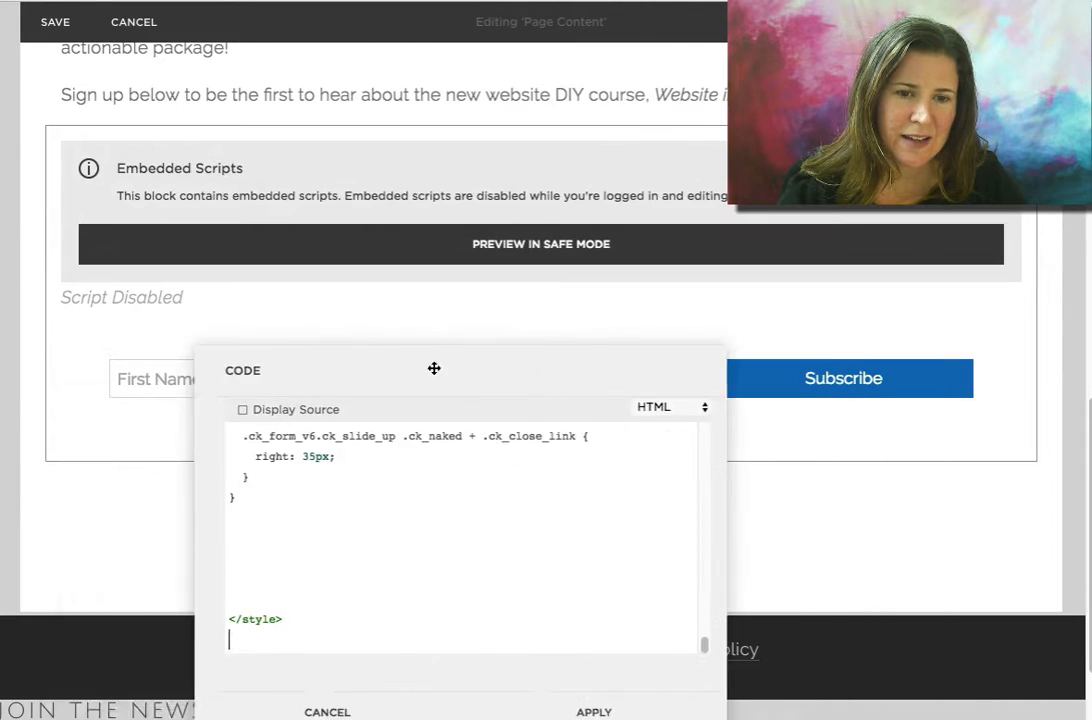
left_click_drag(434, 368, 835, 294)
left_click_drag(800, 242, 757, 182)
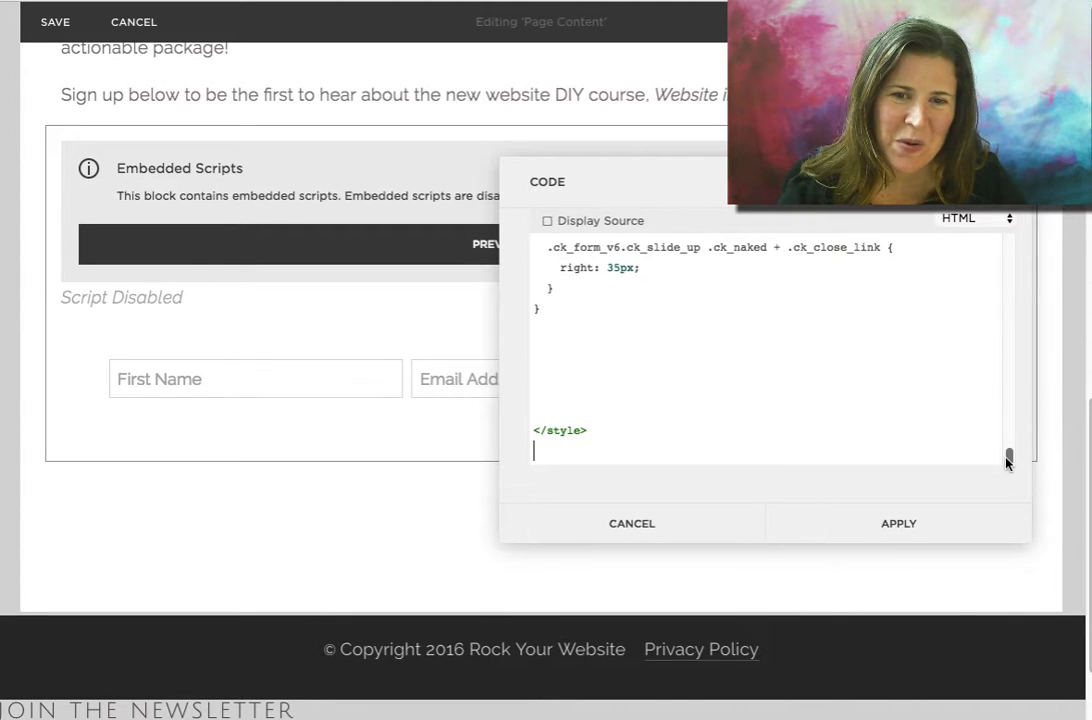
left_click_drag(1008, 460, 1008, 449)
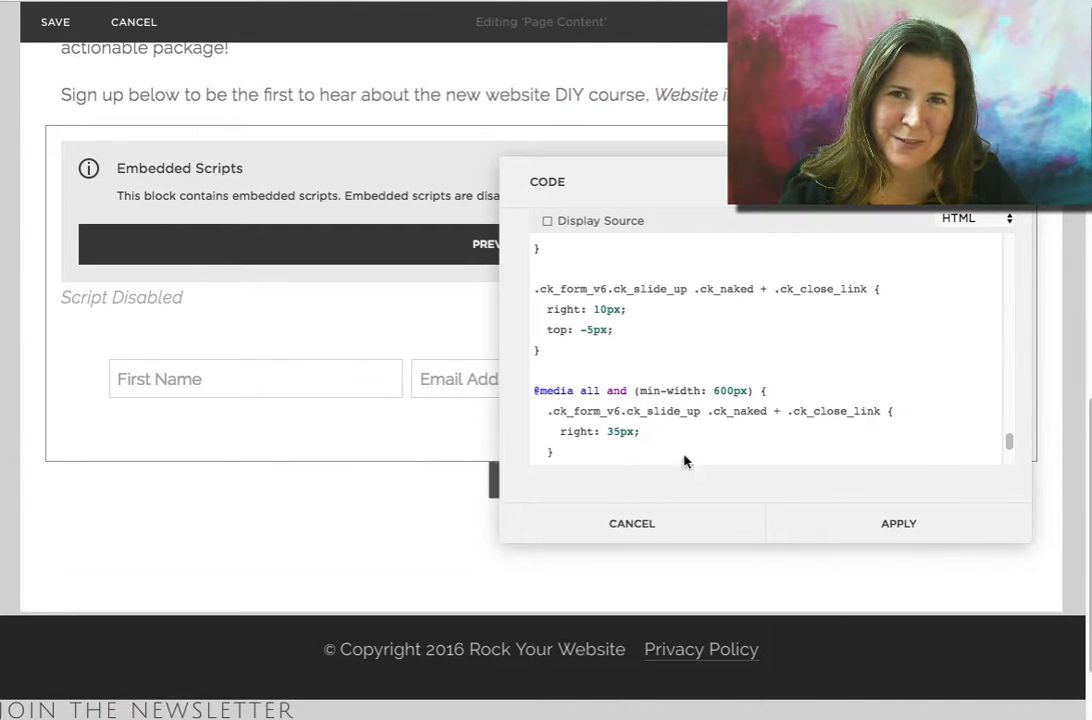
Scroll through the pasted CSS to locate the subscribe button rule
scroll(899, 390, "up", 10)
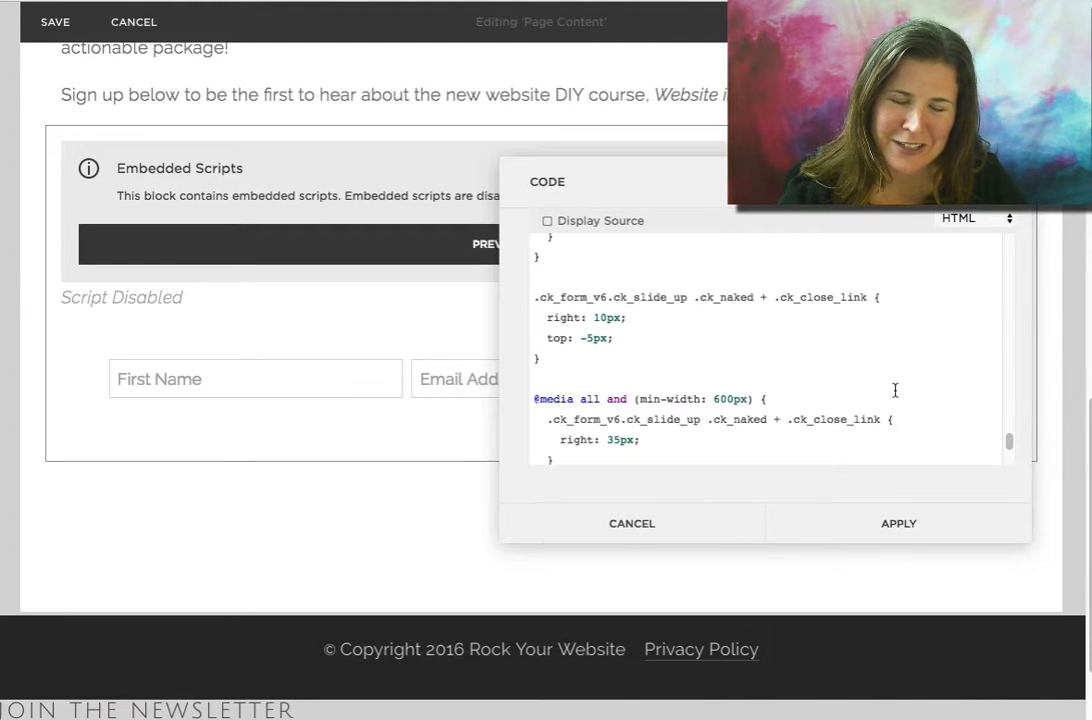
scroll(895, 390, "up", 10)
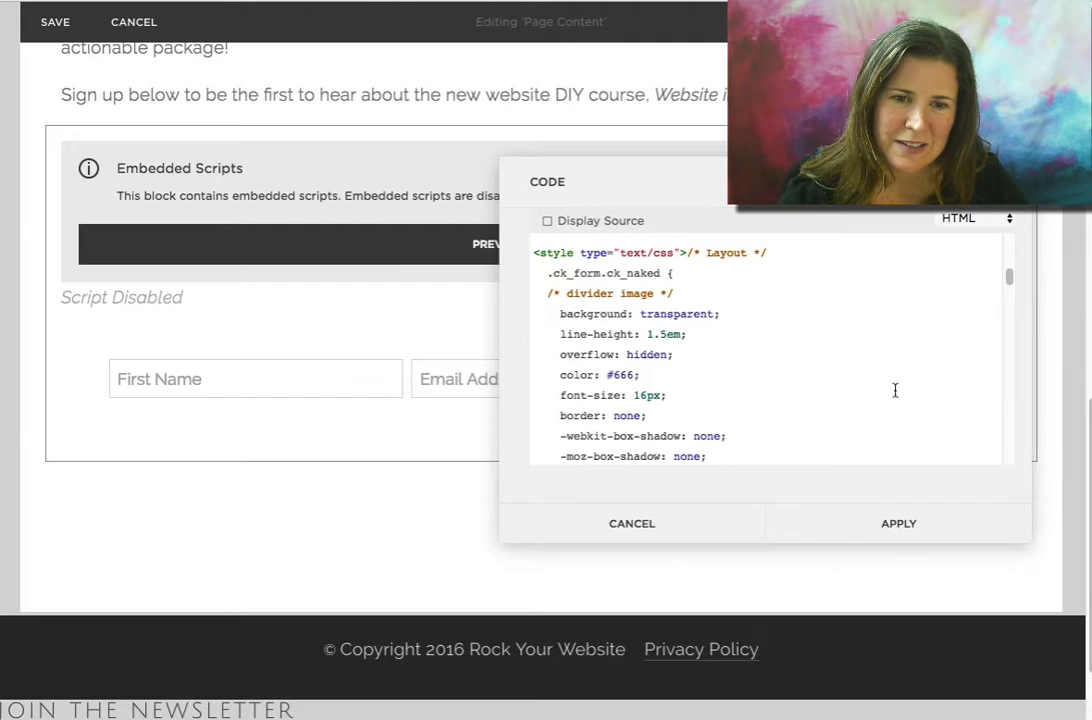
scroll(895, 390, "down", 10)
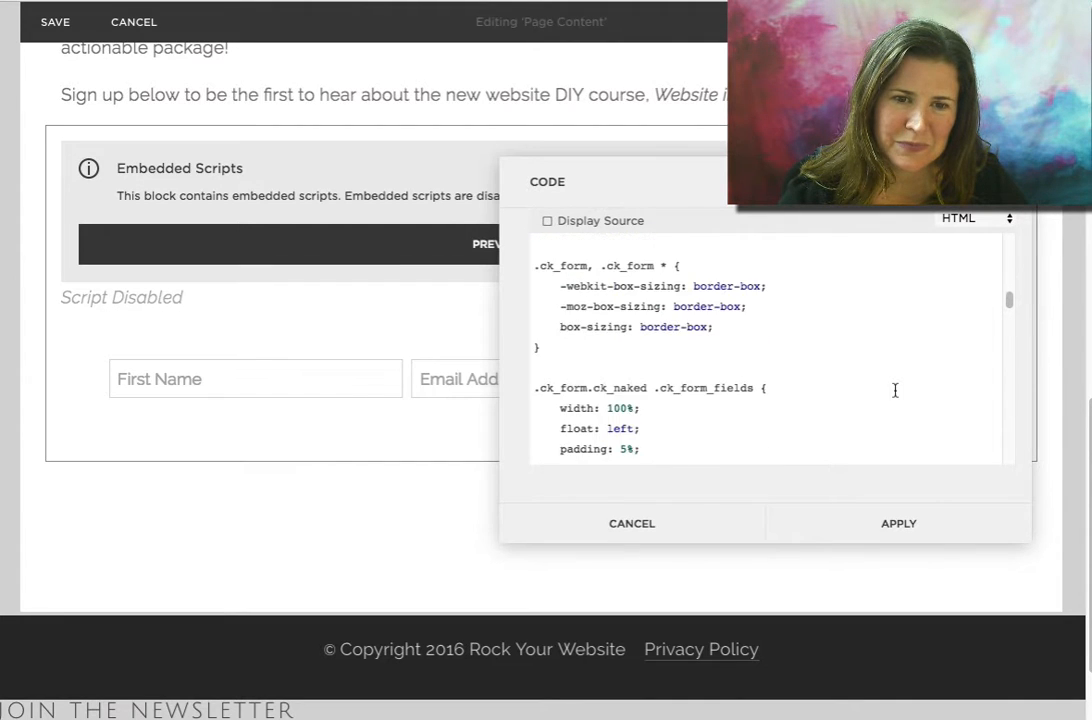
scroll(895, 390, "down", 4)
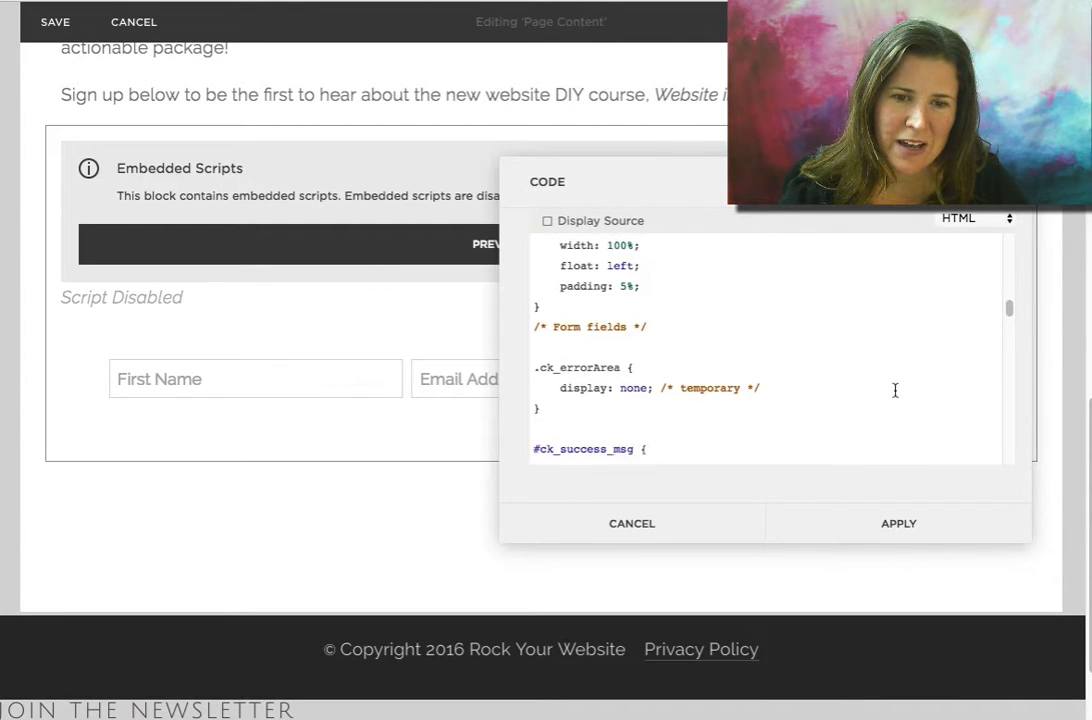
scroll(895, 390, "down", 5)
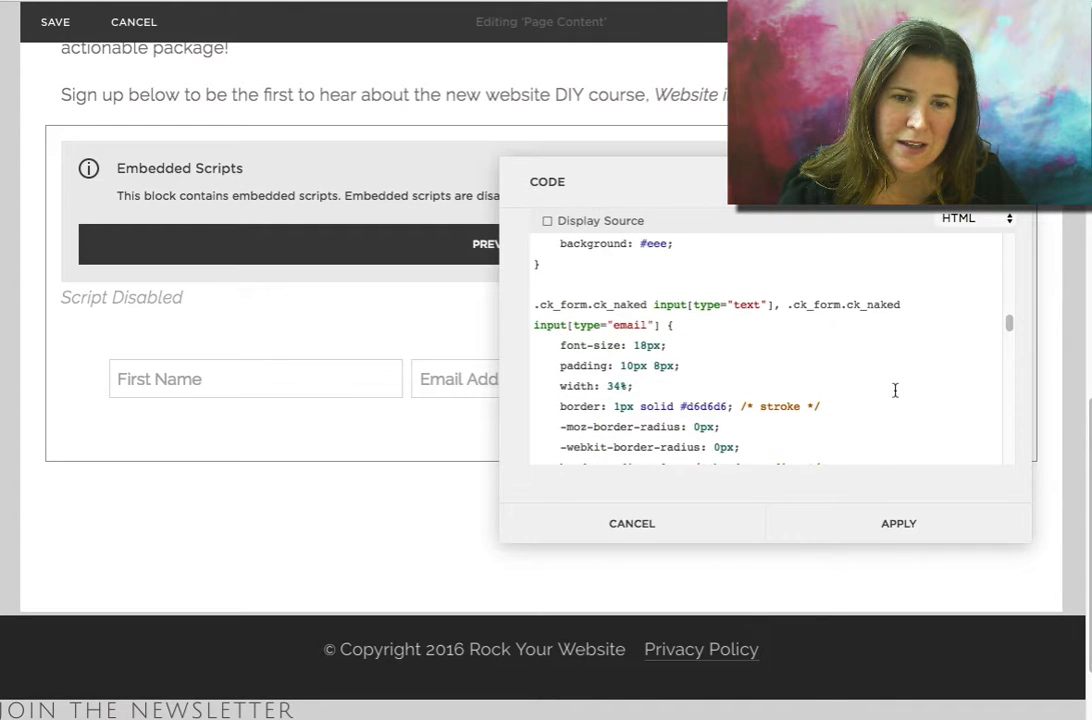
scroll(895, 390, "down", 8)
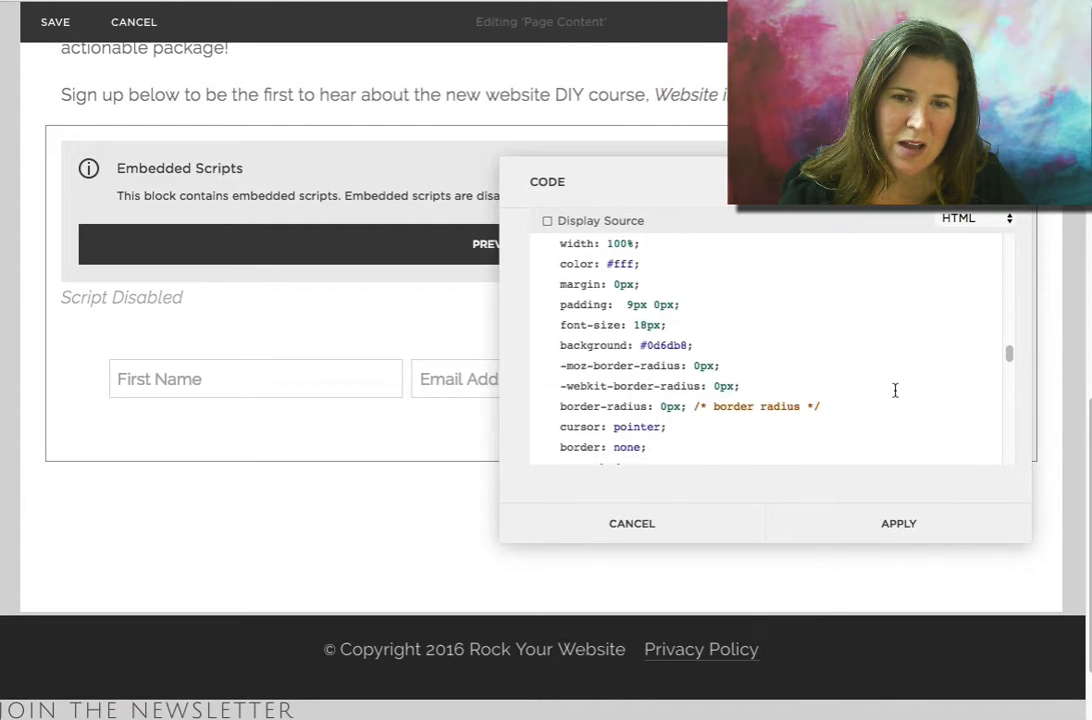
scroll(895, 390, "up", 3)
left_click_drag(790, 314, 478, 312)
double_click(766, 313)
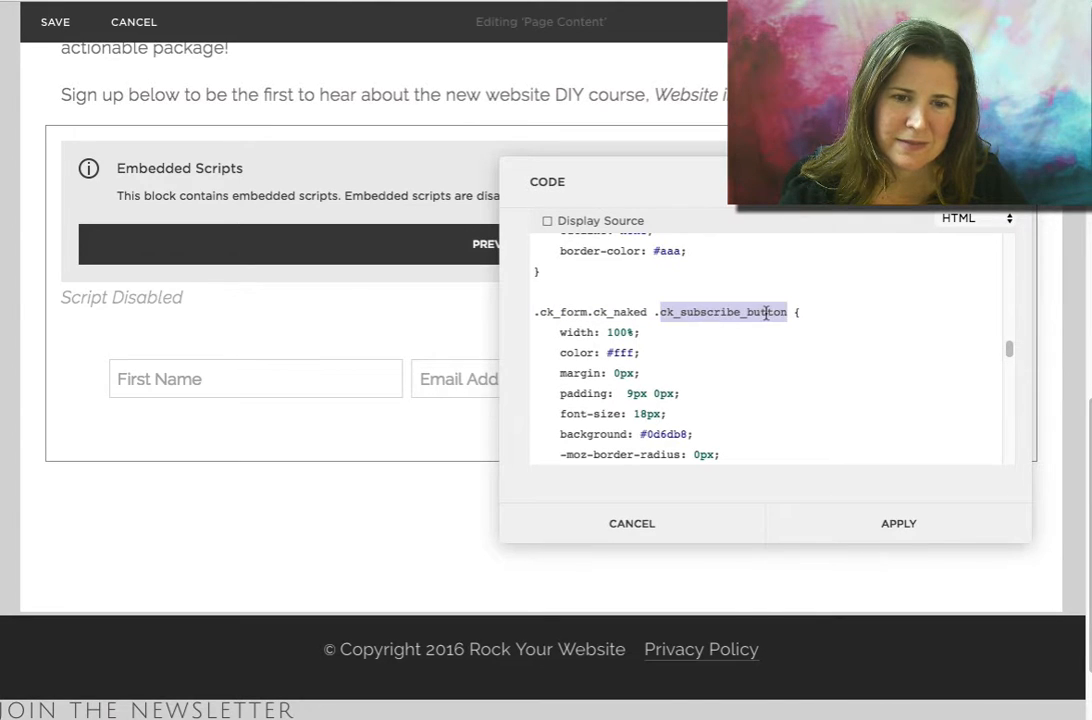
left_click(761, 313)
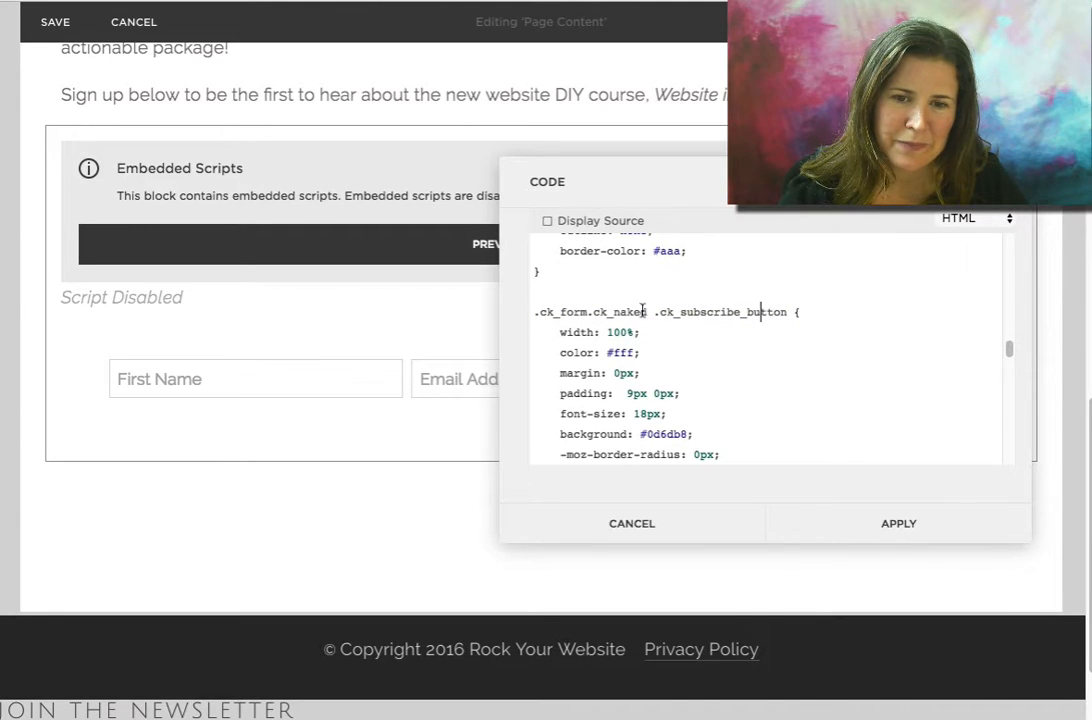
Delete the background and color declarations from the subscribe button rule and apply the code block
left_click_drag(693, 434, 560, 433)
key("BackSpace")
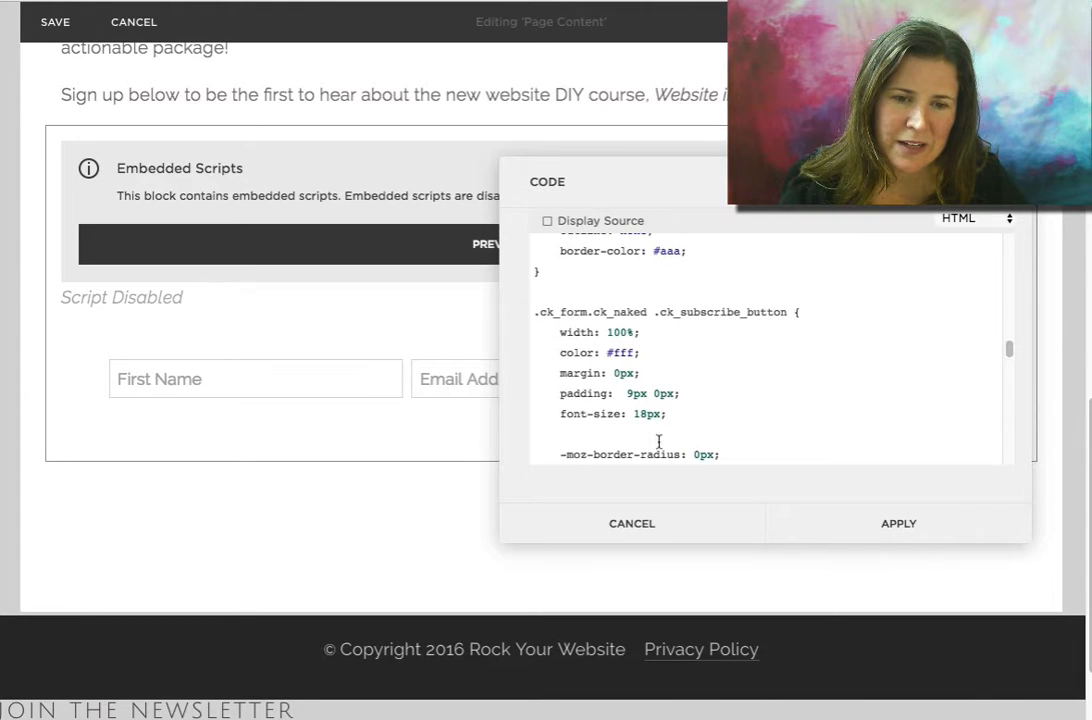
left_click_drag(656, 353, 557, 354)
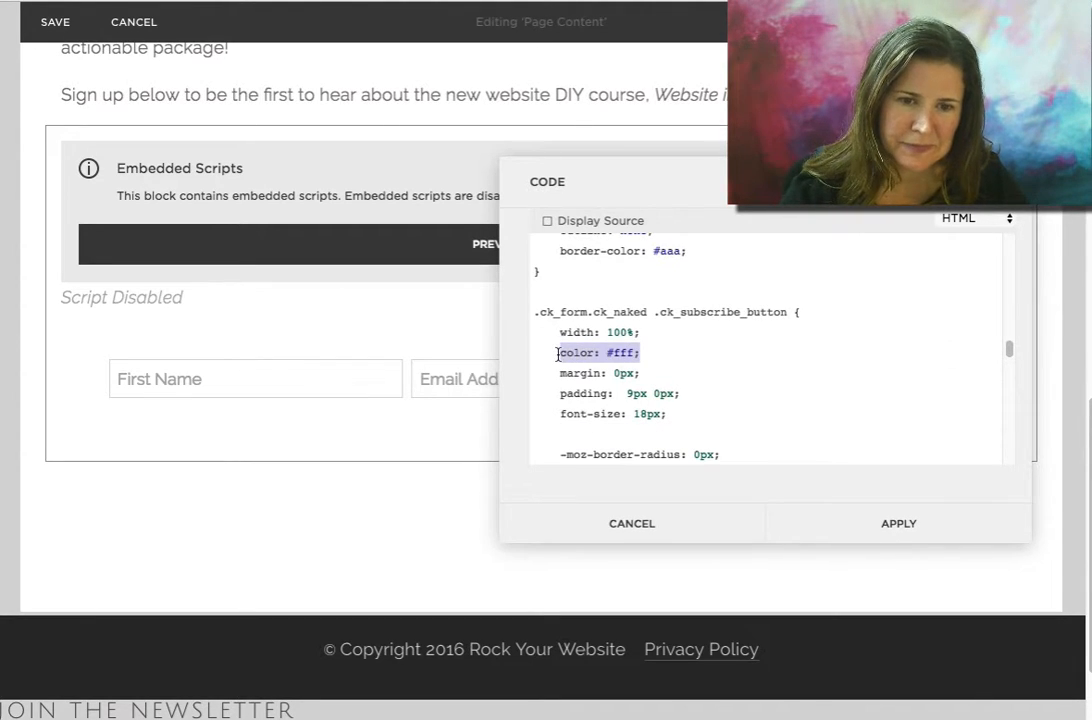
key("BackSpace")
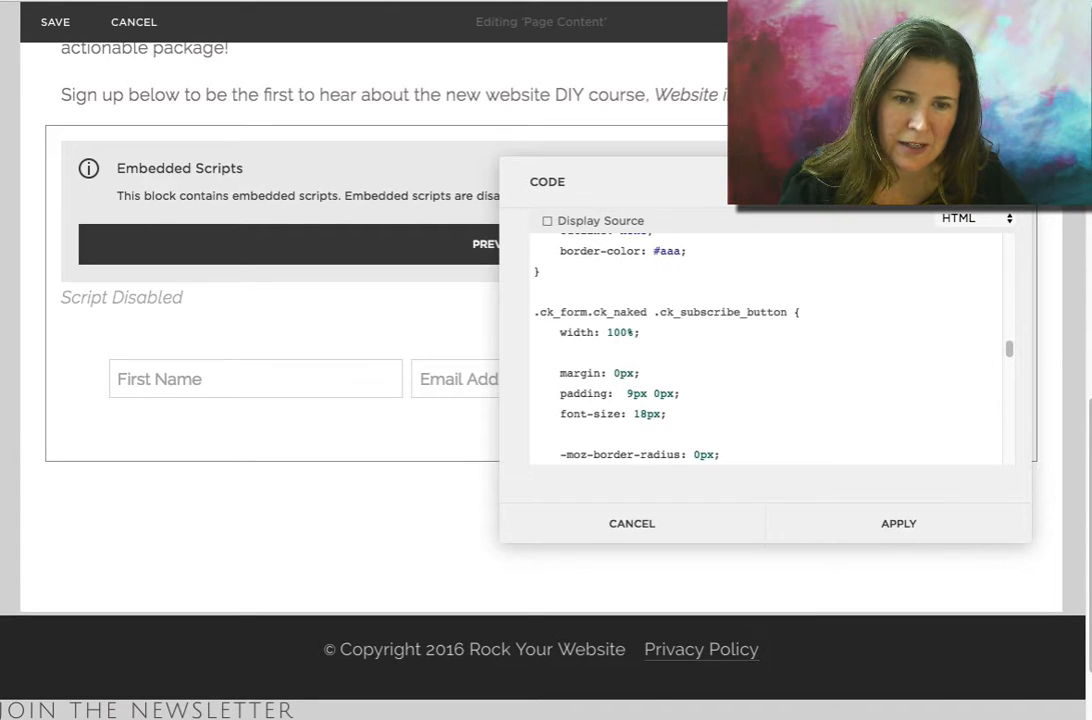
left_click(899, 523)
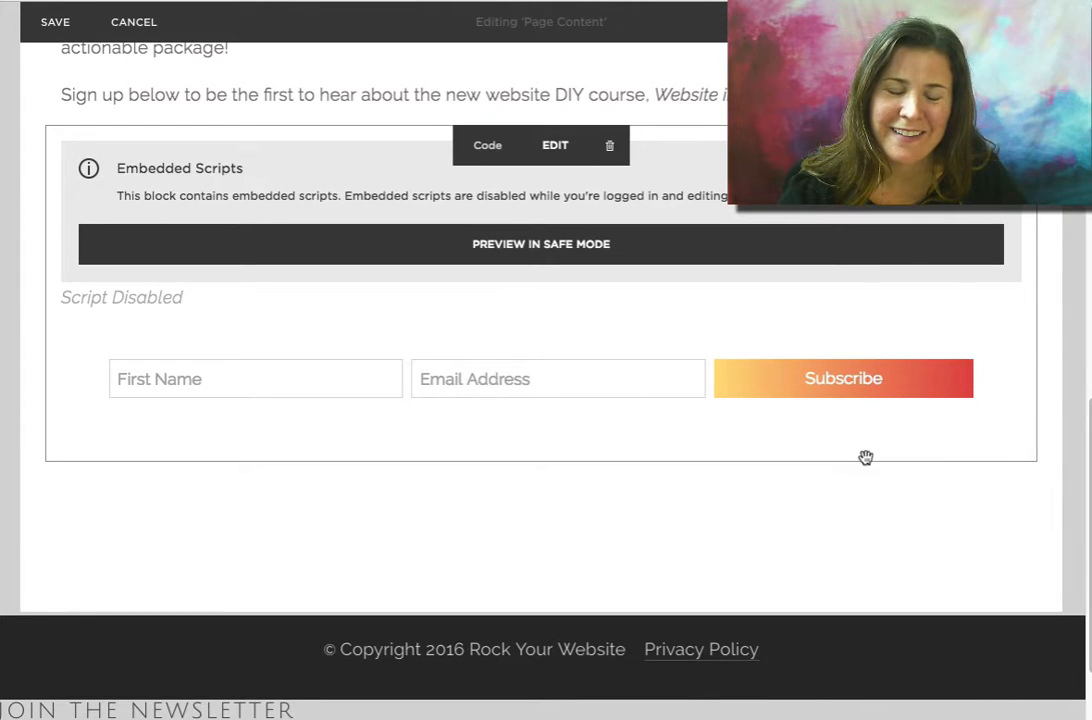
Save the About page edits
scroll(865, 456, "up", 2)
scroll(865, 457, "up", 10)
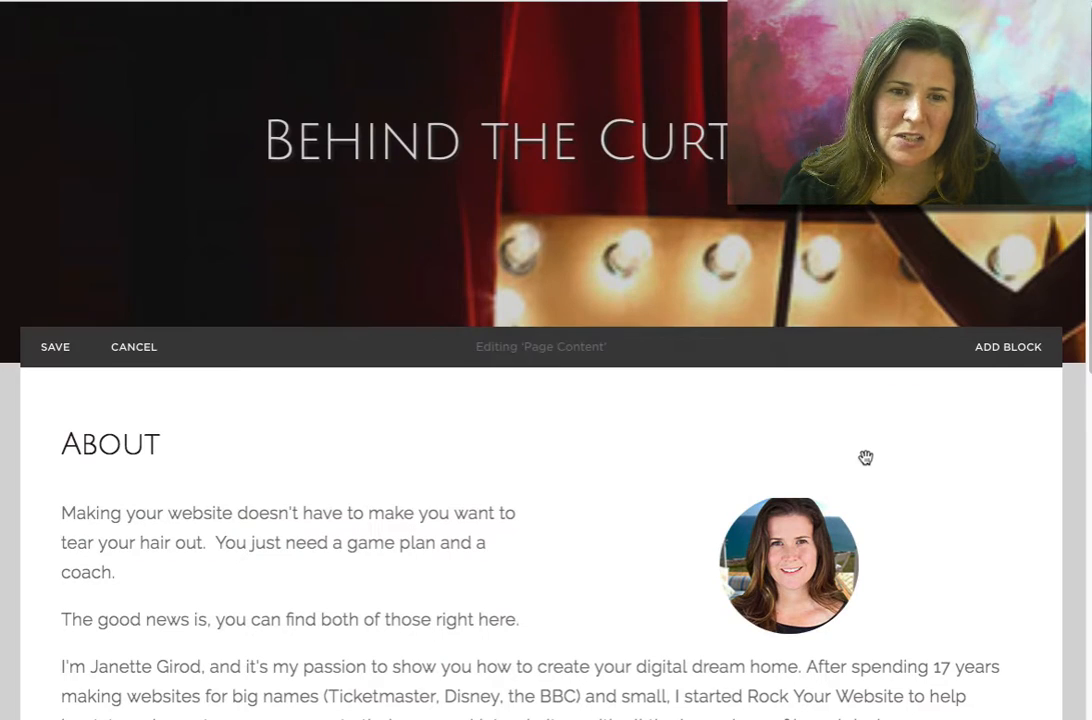
left_click(56, 347)
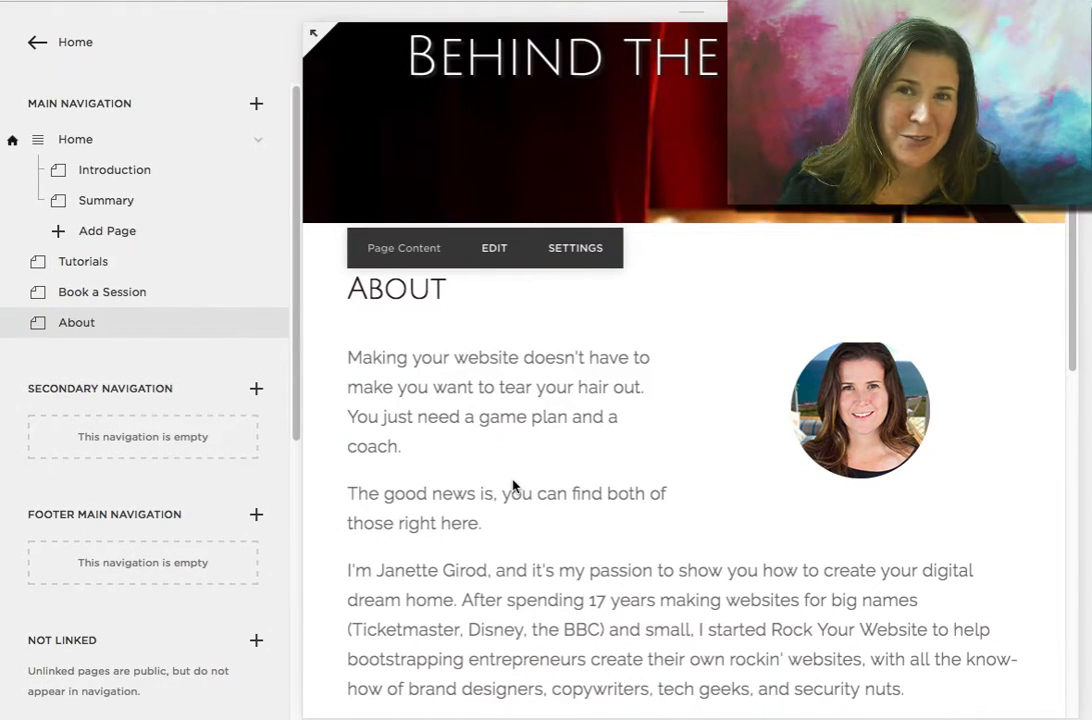
Switch to the live site's About page in the other browser tab
scroll(512, 486, "down", 10)
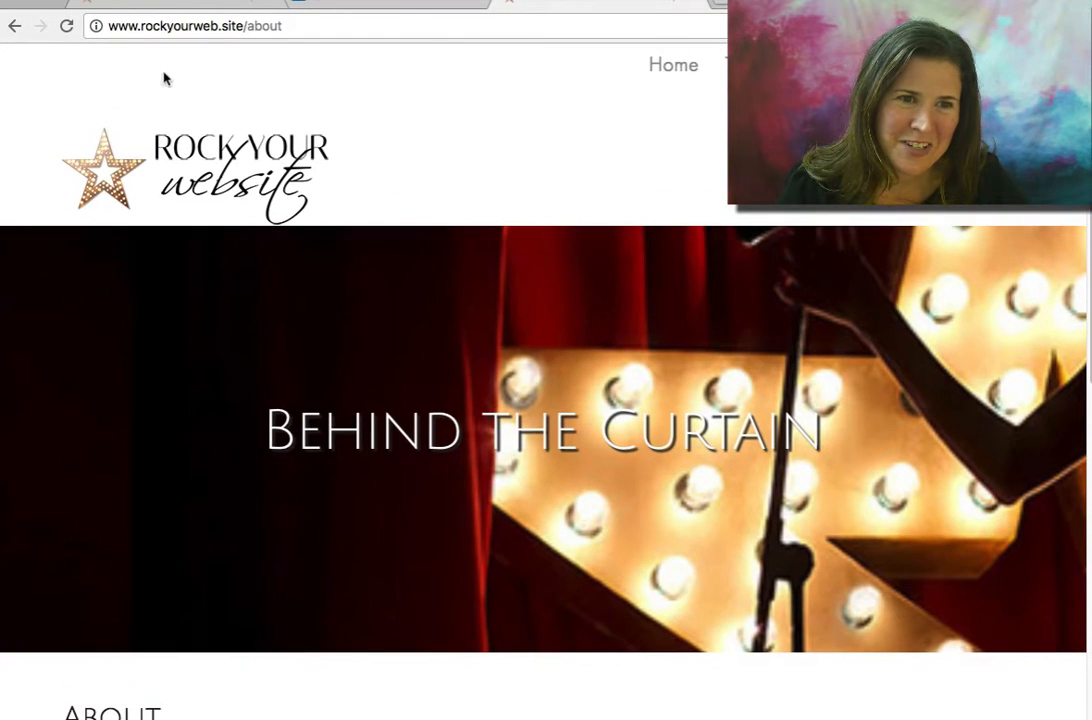
left_click_drag(245, 24, 95, 24)
left_click(175, 4)
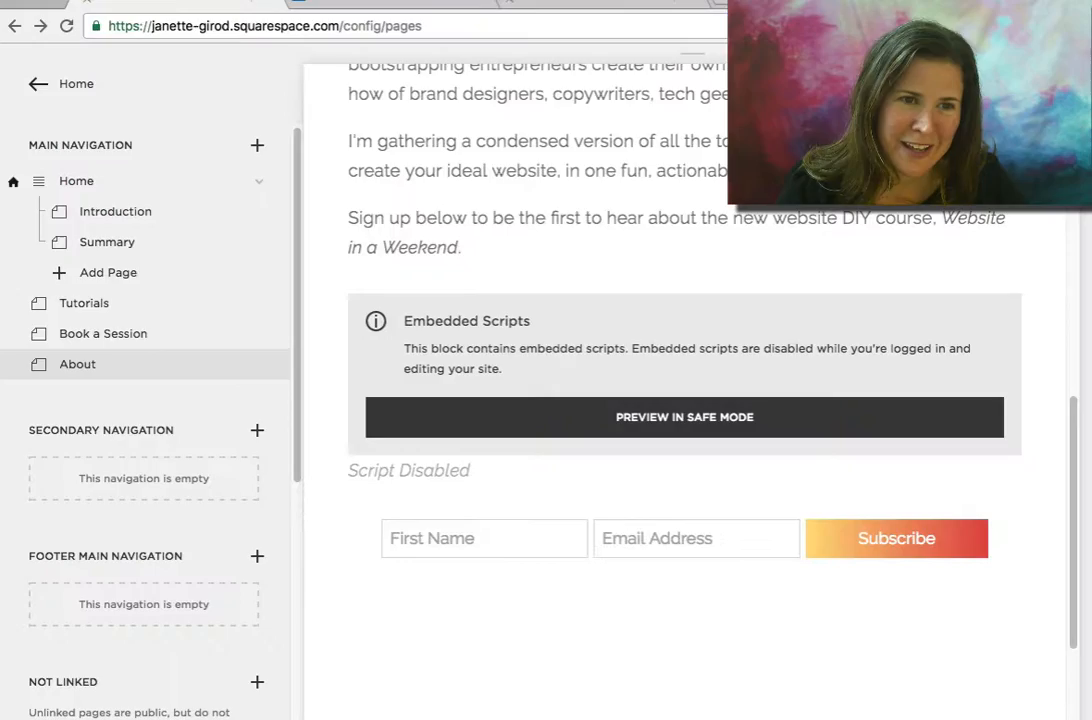
left_click(233, 22)
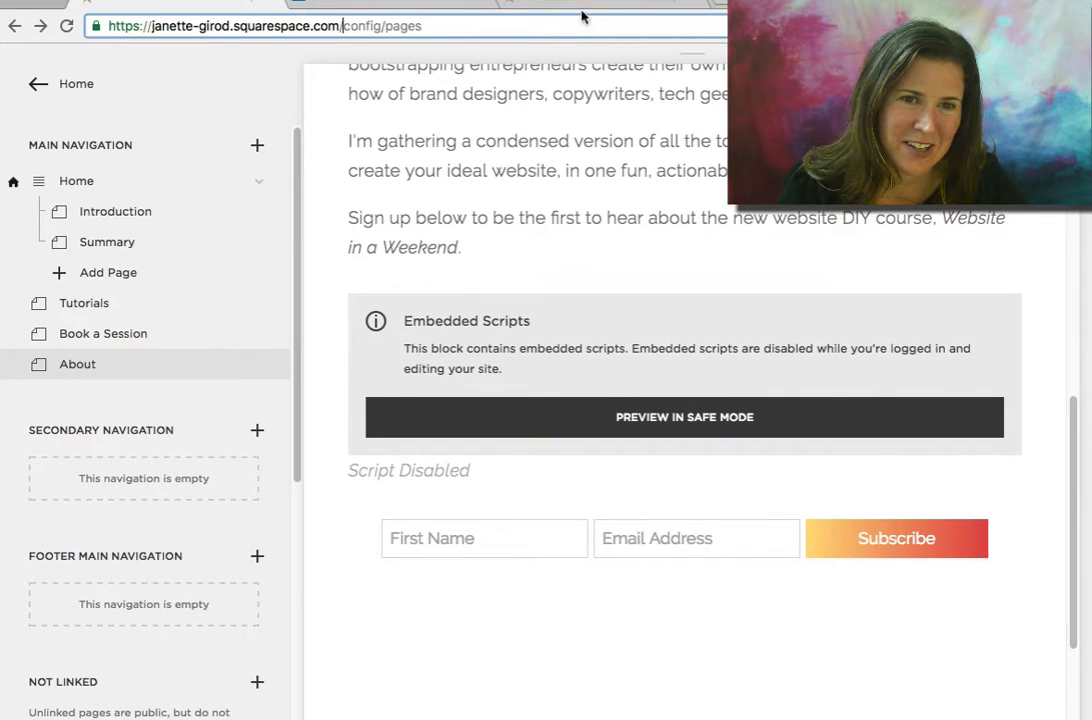
left_click(601, 7)
scroll(332, 352, "down", 10)
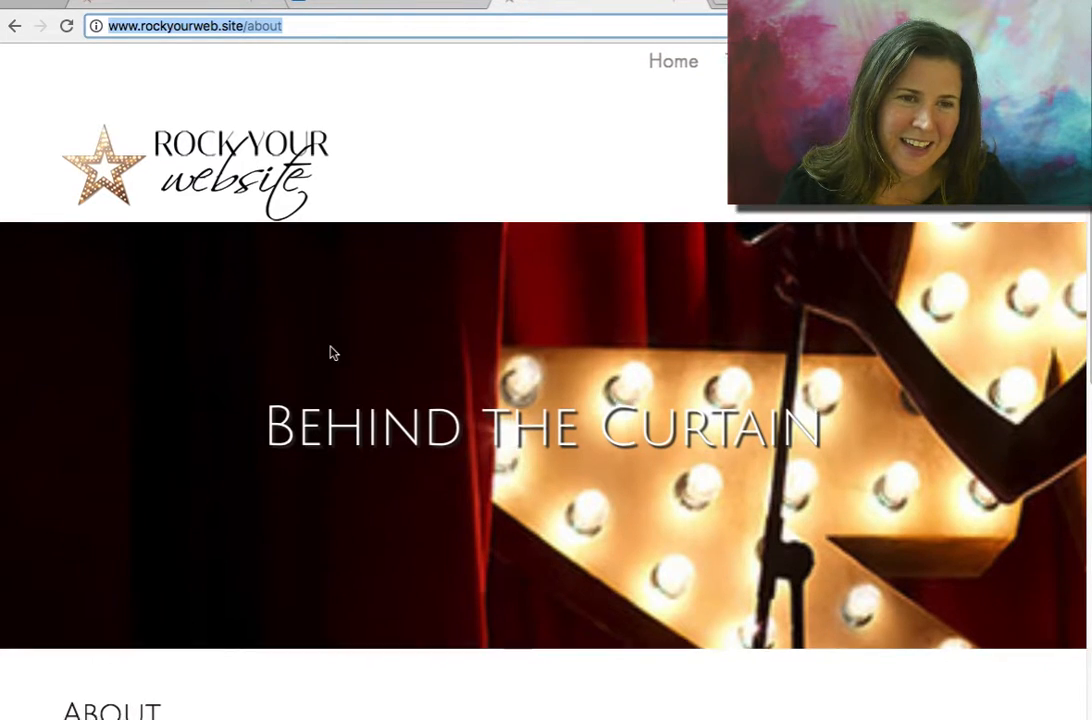
Test the embedded form by entering a first name and e-mail address and subscribing
left_click(278, 440)
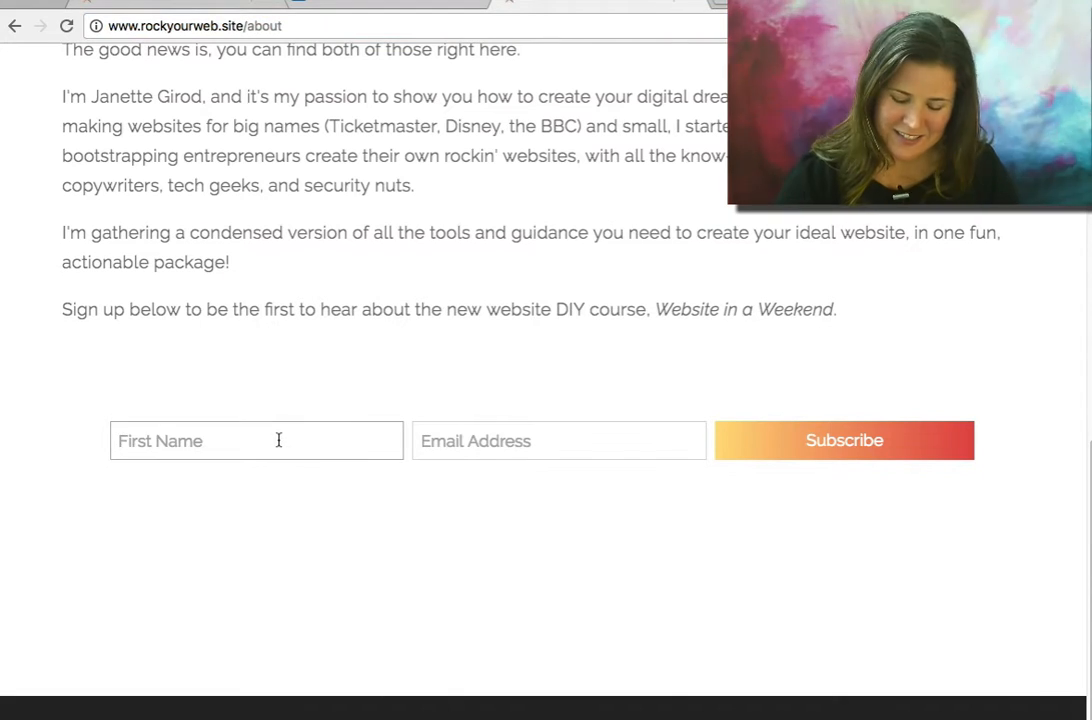
type("Janette")
key("Tab")
key("Down")
key("Down")
key("Return")
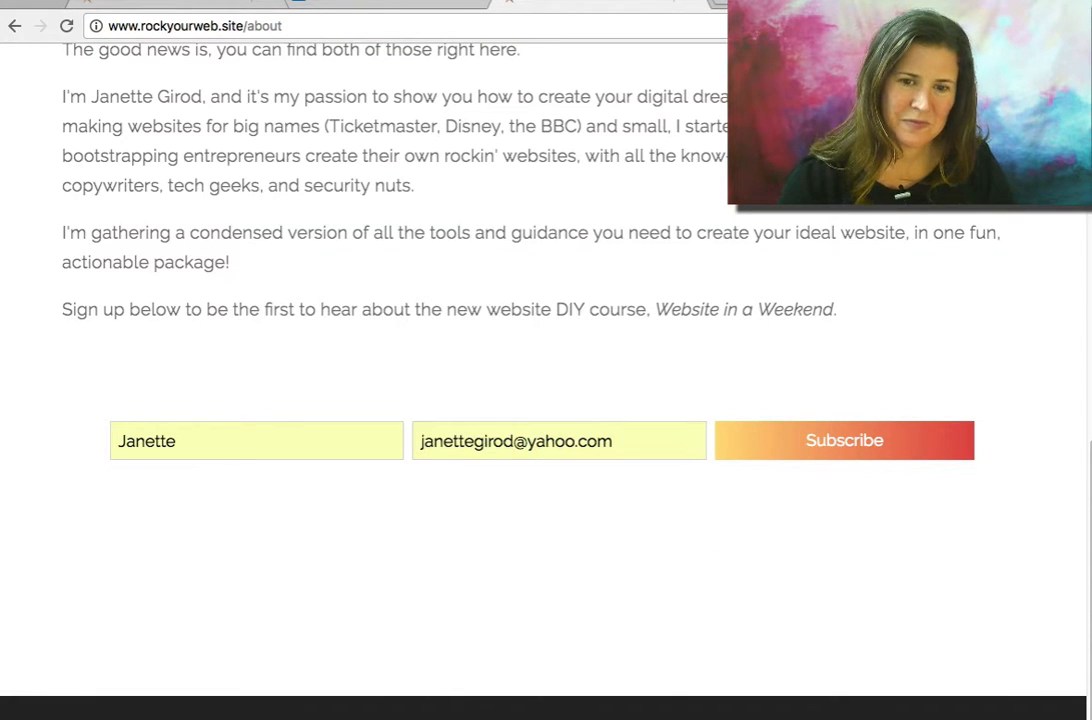
left_click(841, 445)
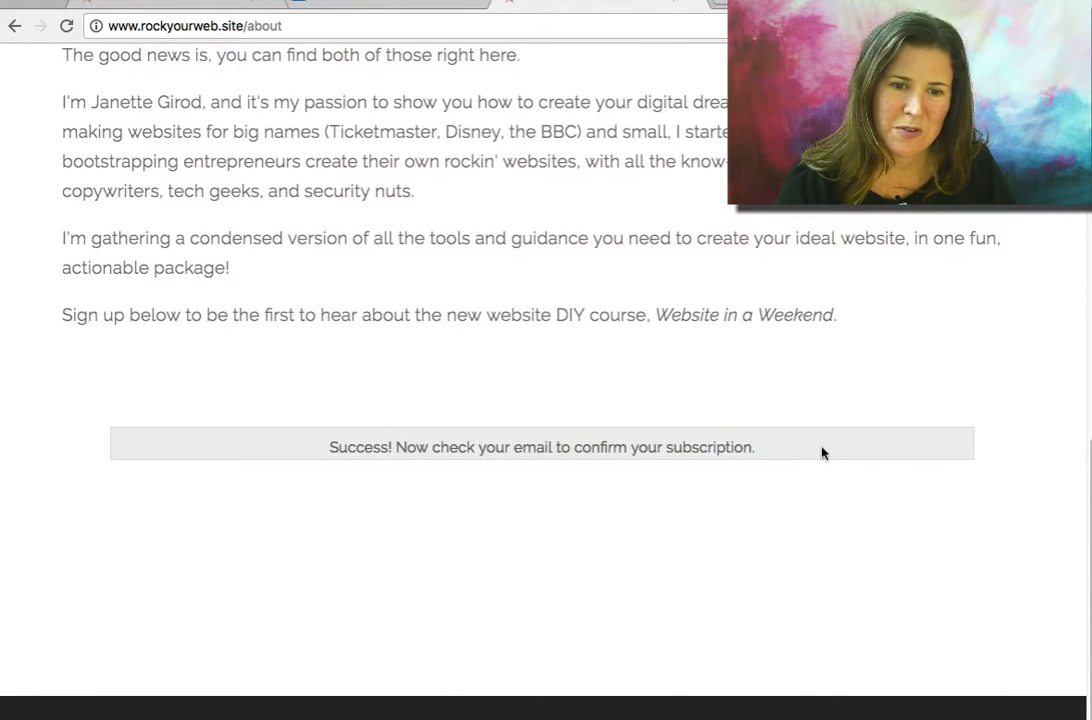
left_click_drag(768, 453, 329, 450)
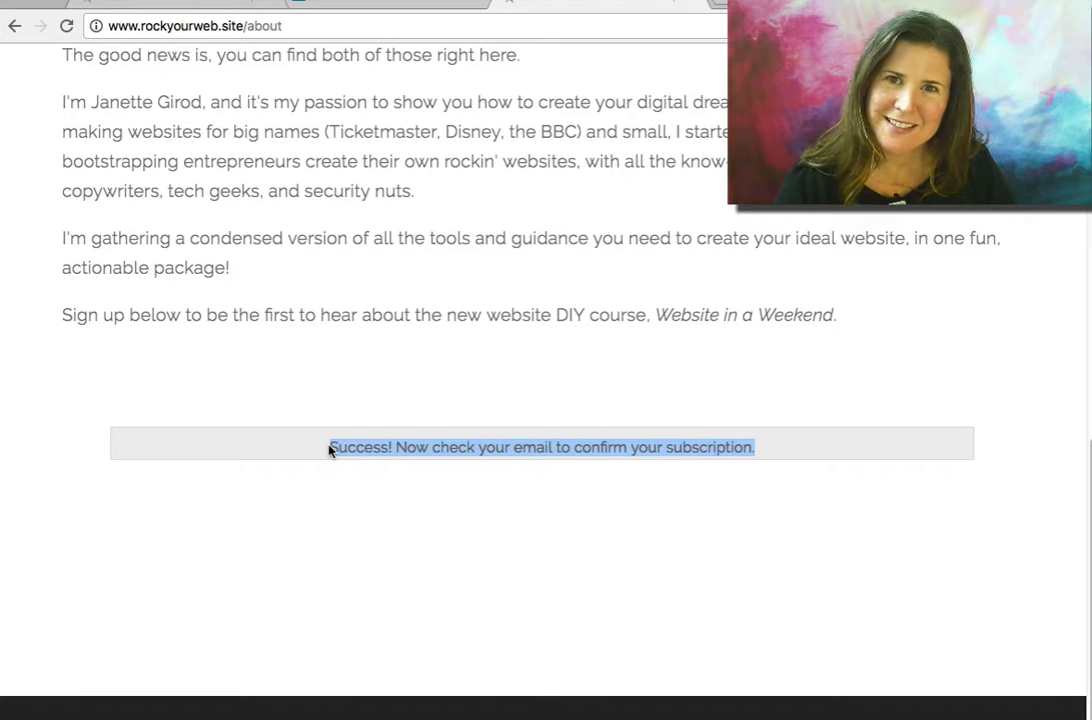